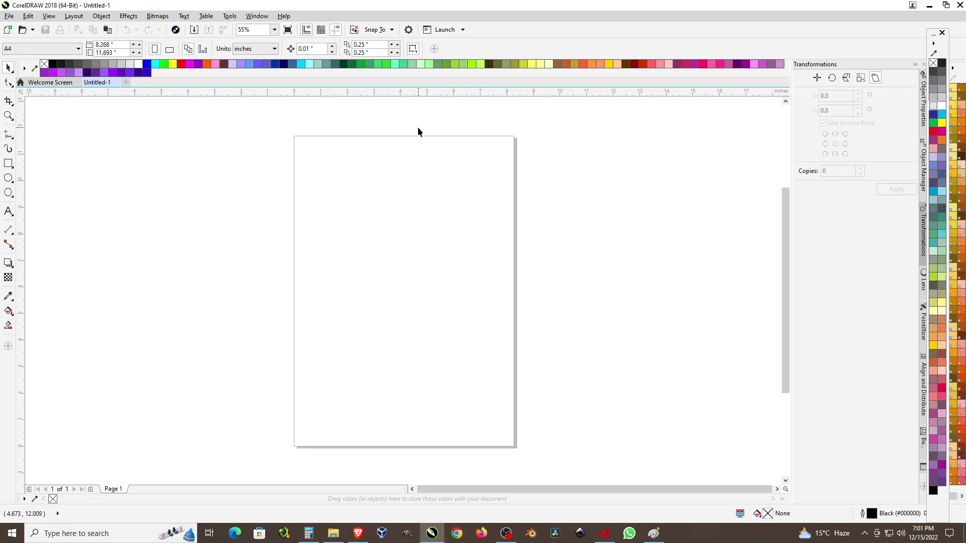
Step: Draw a circle about 6.95 inches across over the page's left edge
{"action": "left_click", "coordinate": [7, 278]}
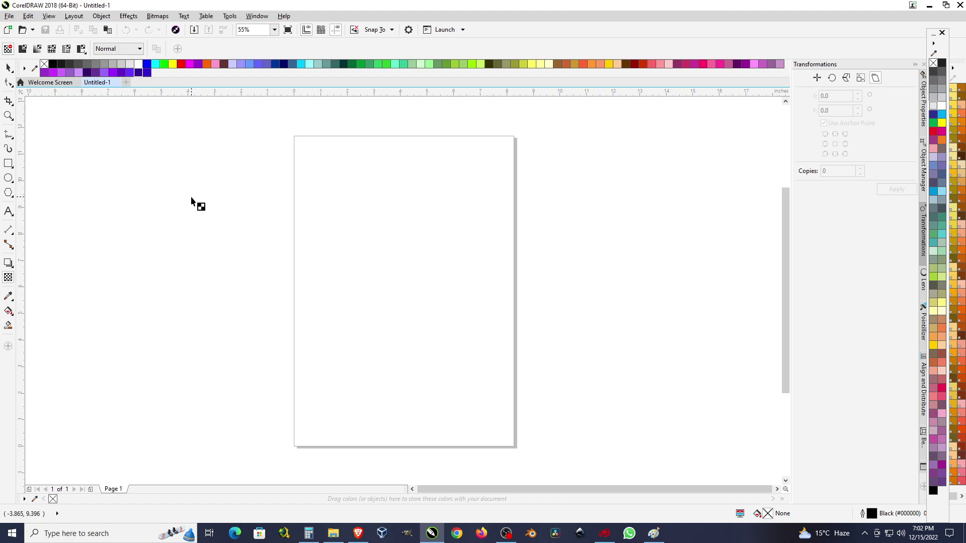
{"action": "left_click", "coordinate": [9, 178]}
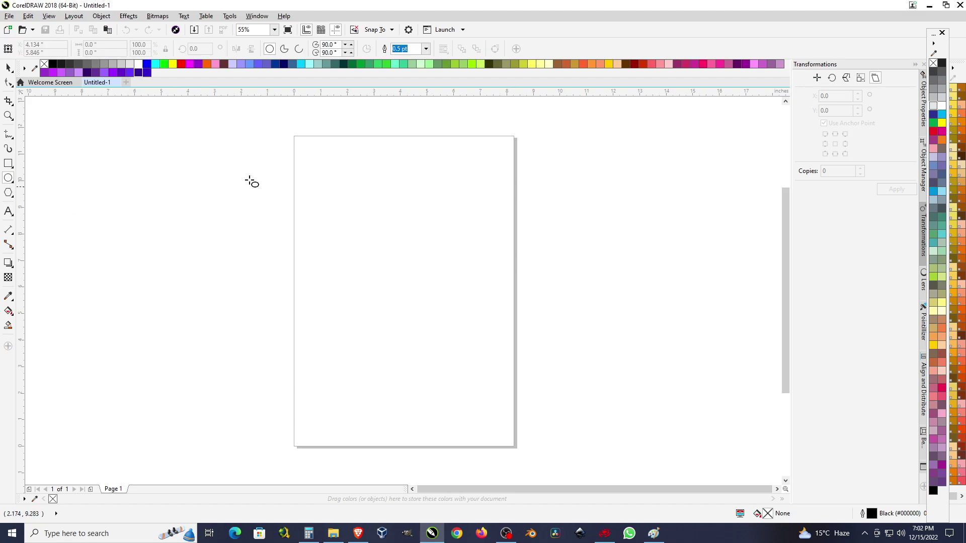
{"action": "left_click_drag", "start_coordinate": [199, 165], "coordinate": [381, 349]}
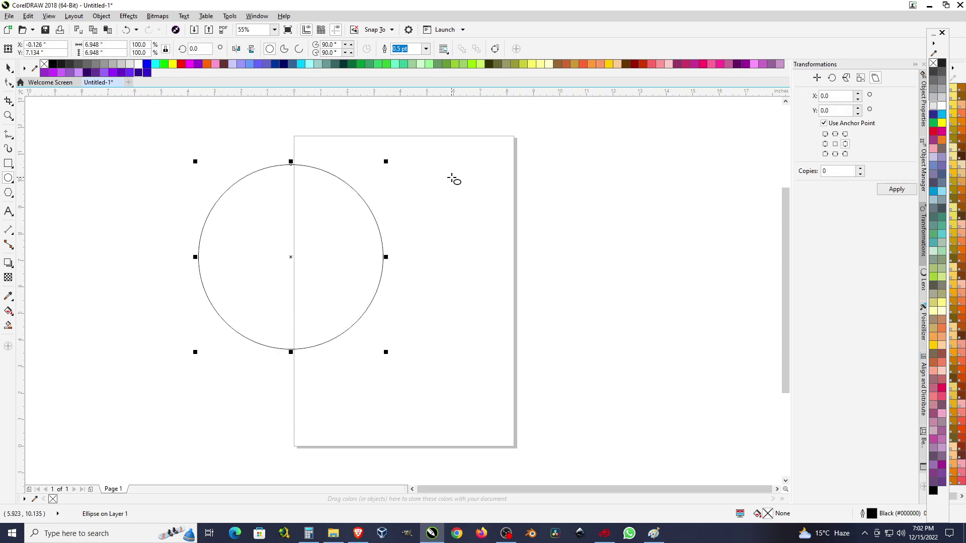
Step: Nudge the circle slightly down and right, then reselect it
{"action": "left_click", "coordinate": [9, 67]}
{"action": "left_click_drag", "start_coordinate": [342, 243], "coordinate": [347, 251]}
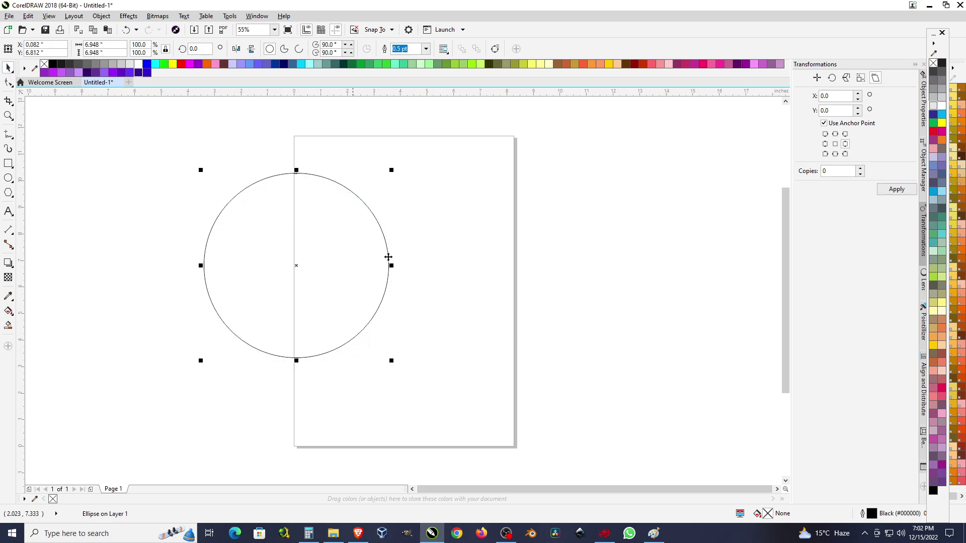
{"action": "left_click", "coordinate": [442, 246]}
{"action": "scroll", "coordinate": [296, 217], "scroll_direction": "down", "scroll_amount": 2}
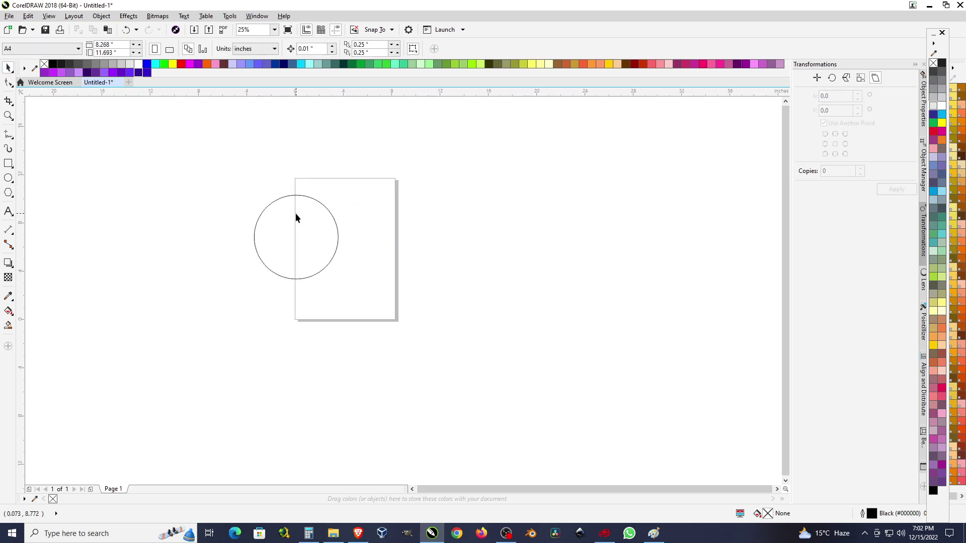
{"action": "scroll", "coordinate": [296, 217], "scroll_direction": "up", "scroll_amount": 2}
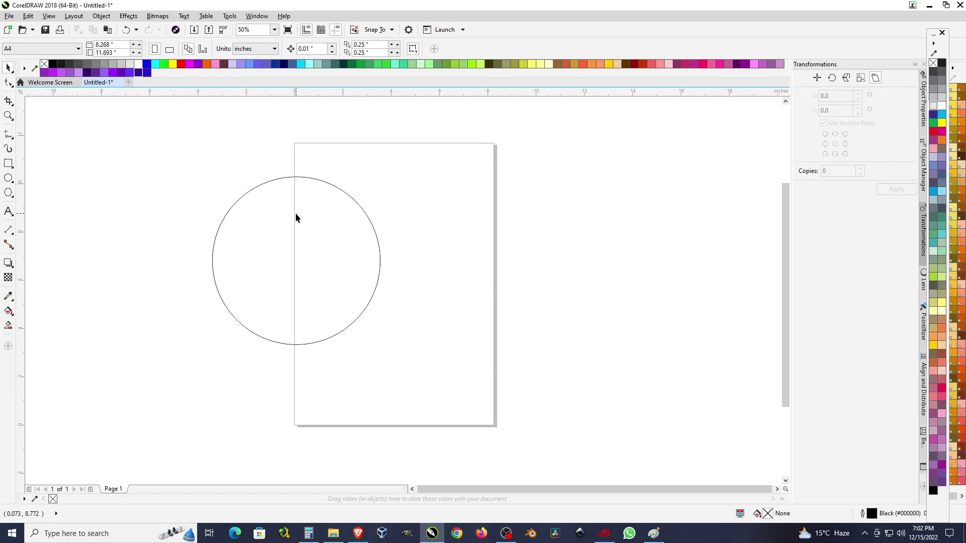
{"action": "left_click", "coordinate": [312, 195]}
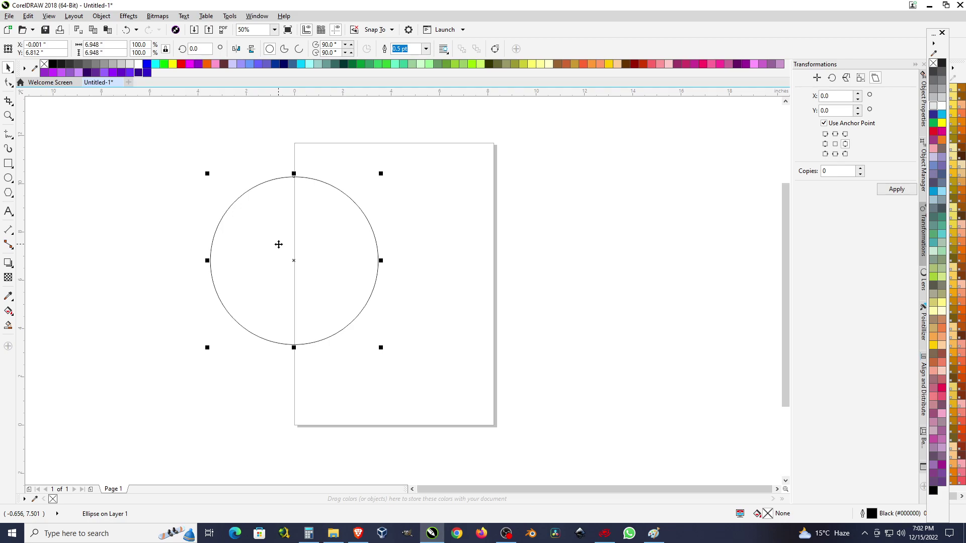
Step: Fill the circle black and place an overlapping copy to its right
{"action": "left_click", "coordinate": [52, 64]}
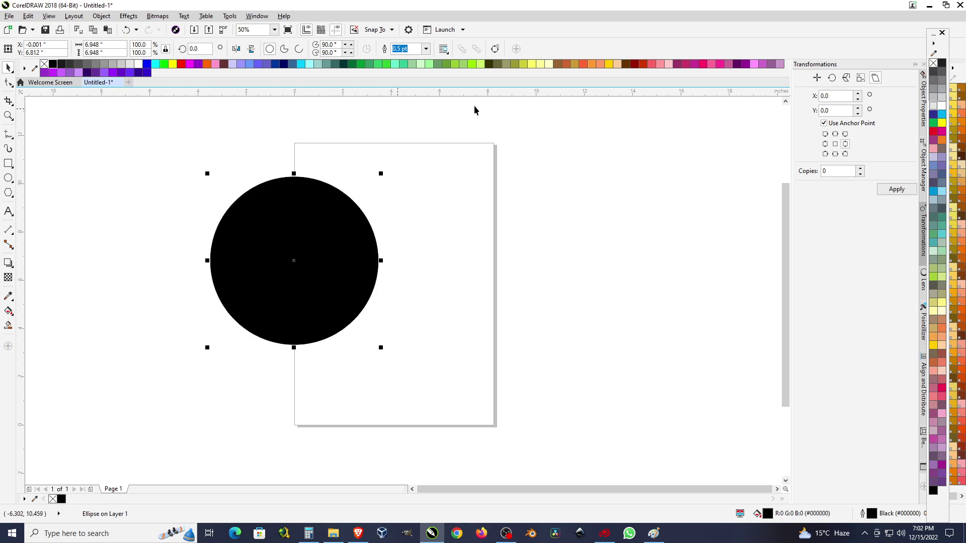
{"action": "left_click_drag", "start_coordinate": [230, 263], "coordinate": [355, 286]}
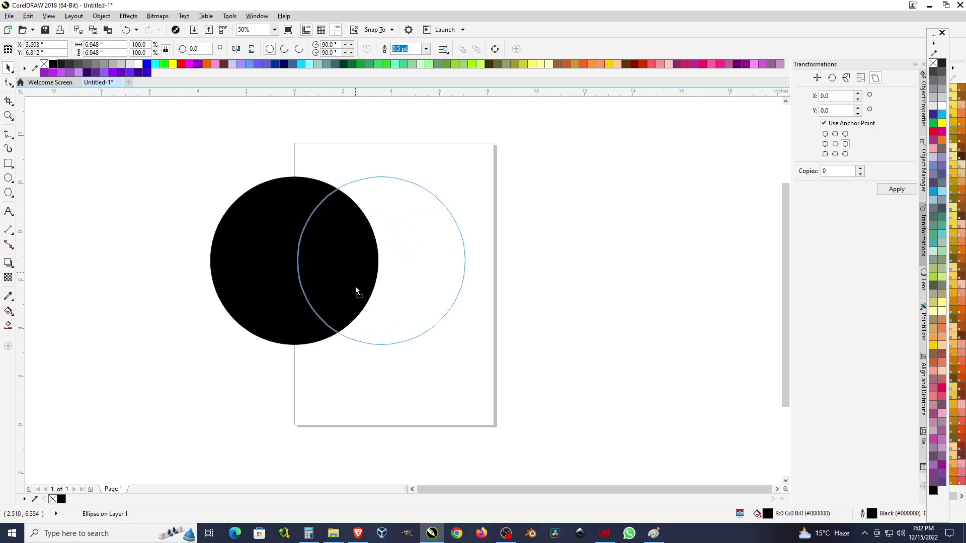
{"action": "left_click", "coordinate": [563, 304]}
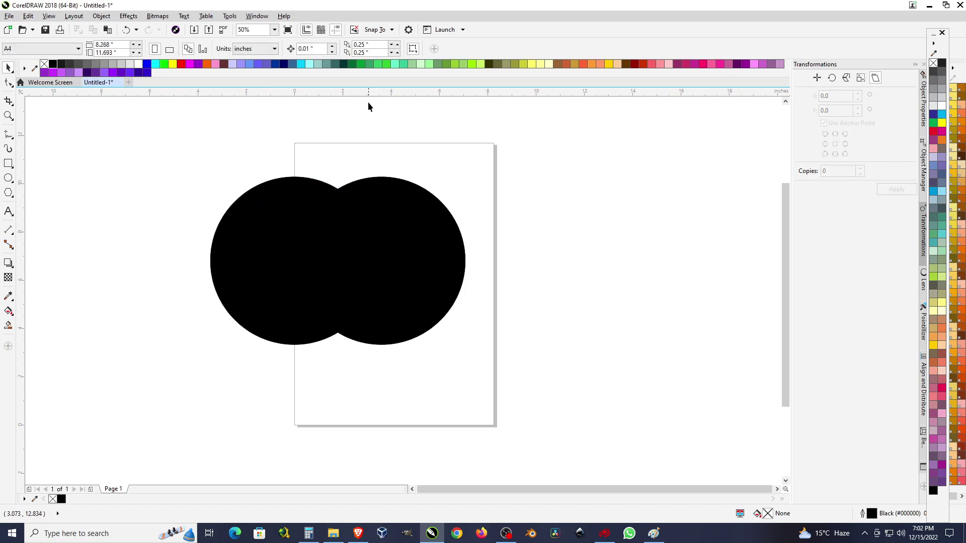
Step: Fill the right-hand copy green, dismissing the document defaults prompt
{"action": "left_click", "coordinate": [377, 64]}
{"action": "left_click", "coordinate": [493, 330]}
{"action": "left_click", "coordinate": [390, 278]}
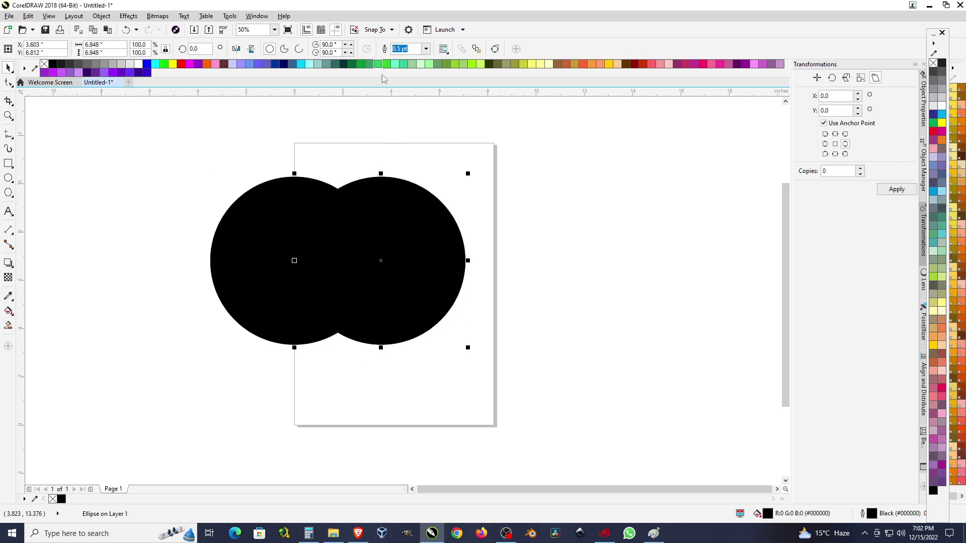
{"action": "left_click_drag", "start_coordinate": [377, 64], "coordinate": [366, 287]}
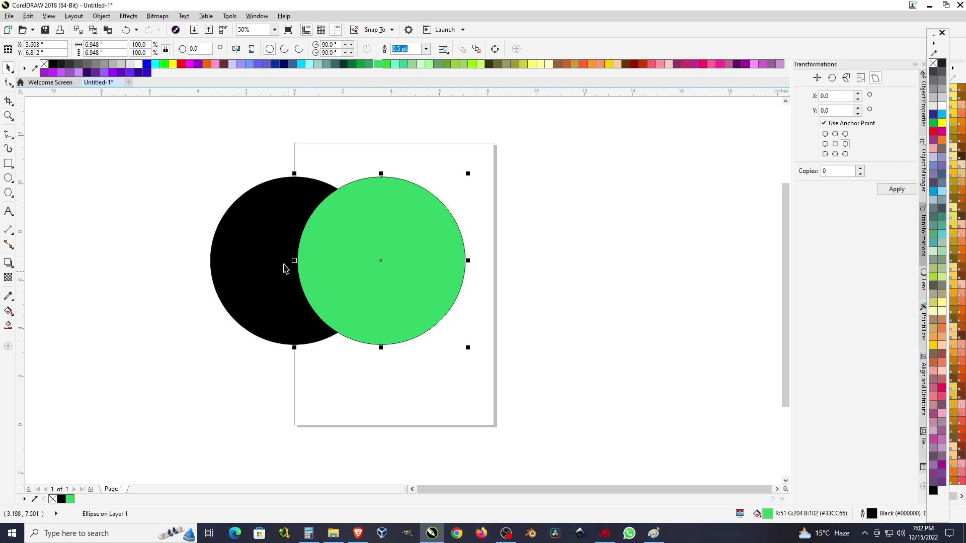
{"action": "left_click", "coordinate": [244, 260]}
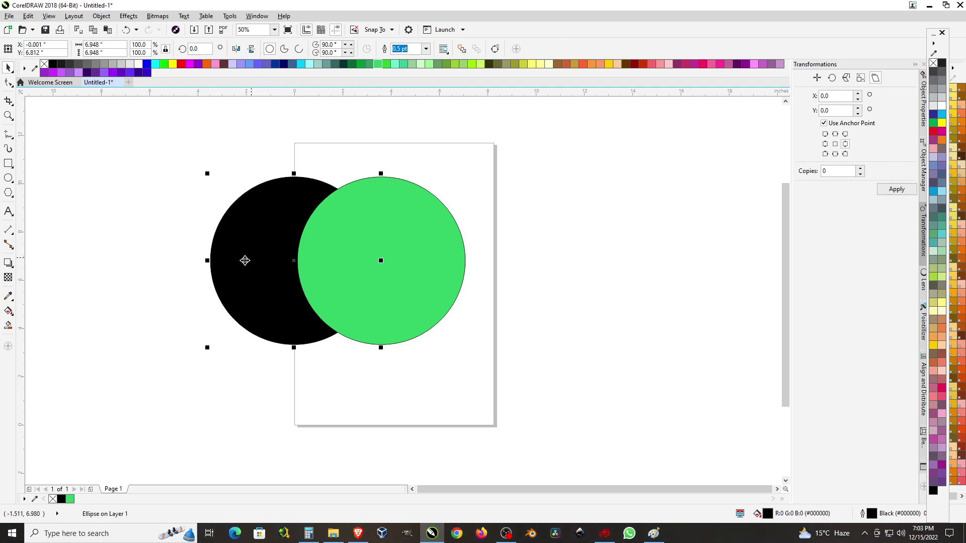
Step: Fill the left circle with the Autumn Orange swatch, keeping the green circle overlapping it
{"action": "left_click", "coordinate": [582, 64]}
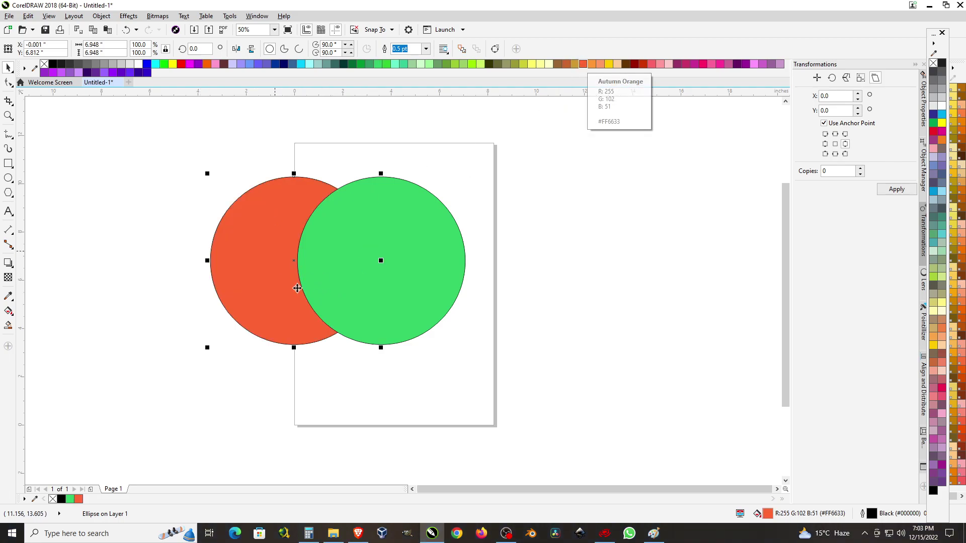
{"action": "left_click", "coordinate": [137, 147]}
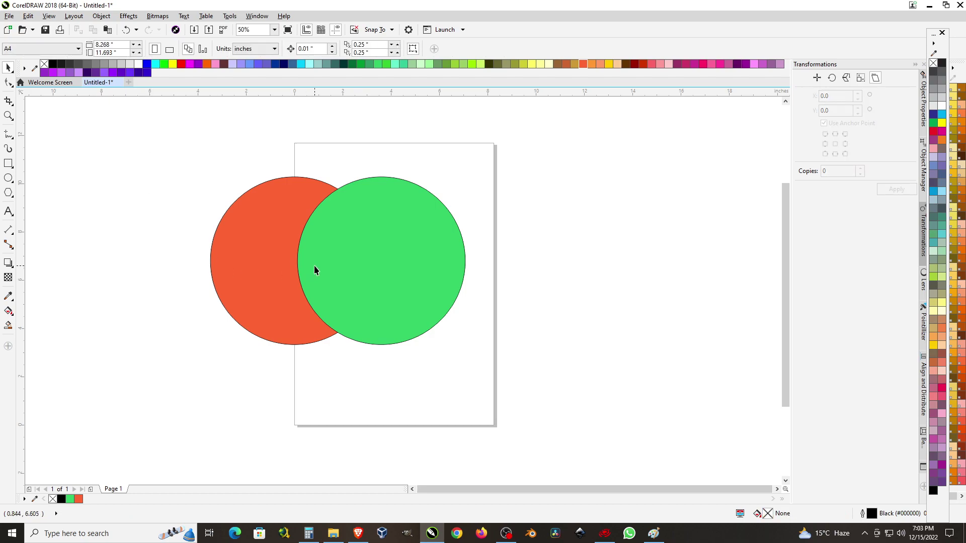
{"action": "scroll", "coordinate": [307, 264], "scroll_direction": "up", "scroll_amount": 1}
{"action": "left_click", "coordinate": [354, 243]}
{"action": "left_click", "coordinate": [193, 237]}
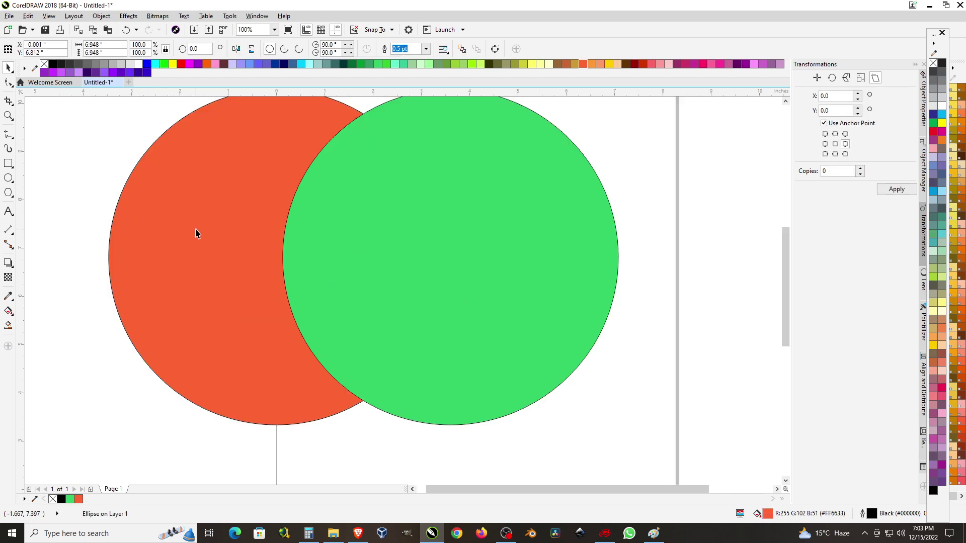
{"action": "left_click", "coordinate": [208, 219]}
{"action": "left_click", "coordinate": [421, 225]}
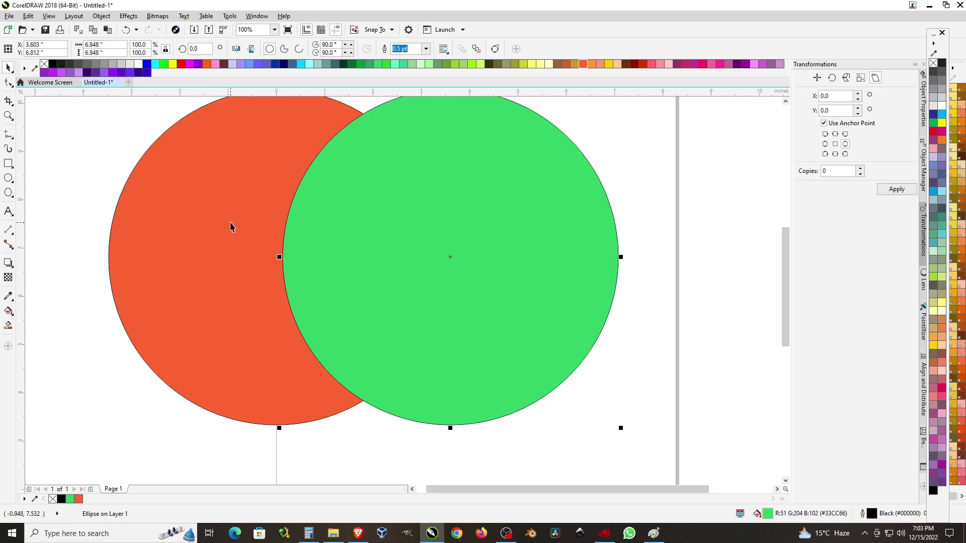
{"action": "scroll", "coordinate": [262, 305], "scroll_direction": "down", "scroll_amount": 2}
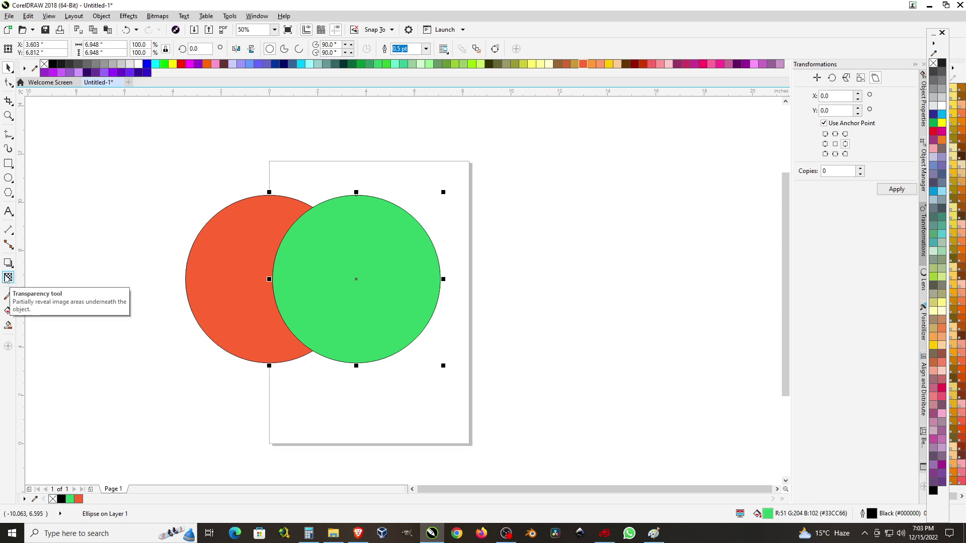
Step: Give the green circle a 50% Uniform transparency so the orange-red circle shows through
{"action": "left_click", "coordinate": [8, 277]}
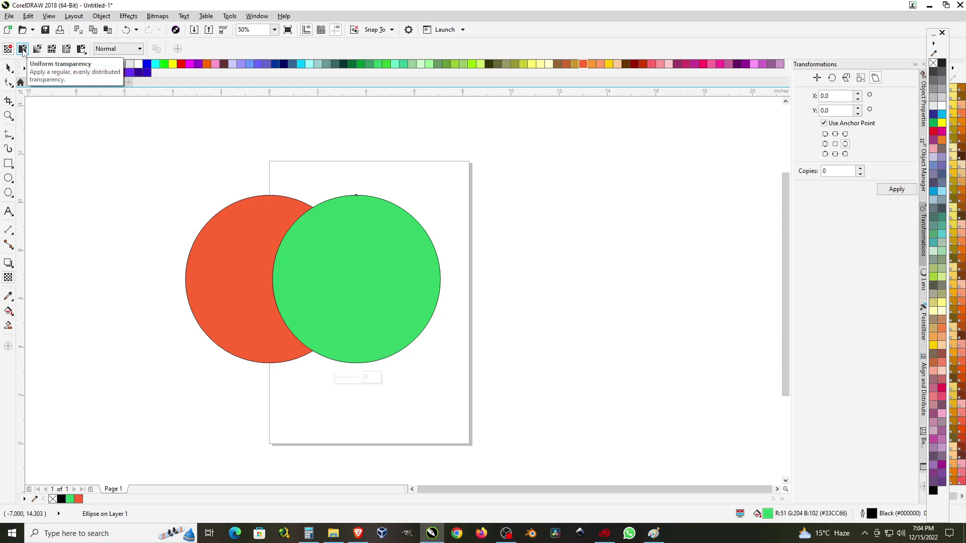
{"action": "left_click", "coordinate": [22, 49]}
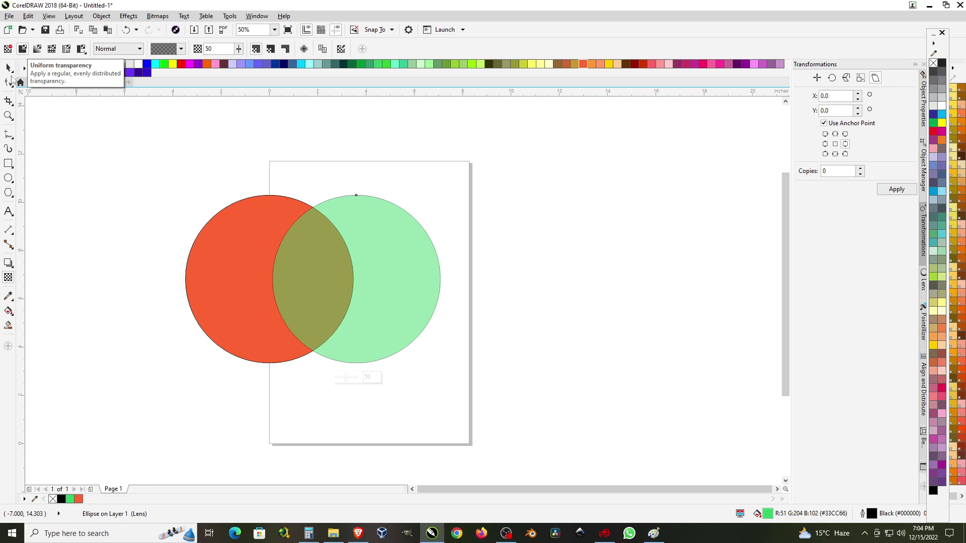
{"action": "right_click", "coordinate": [7, 70]}
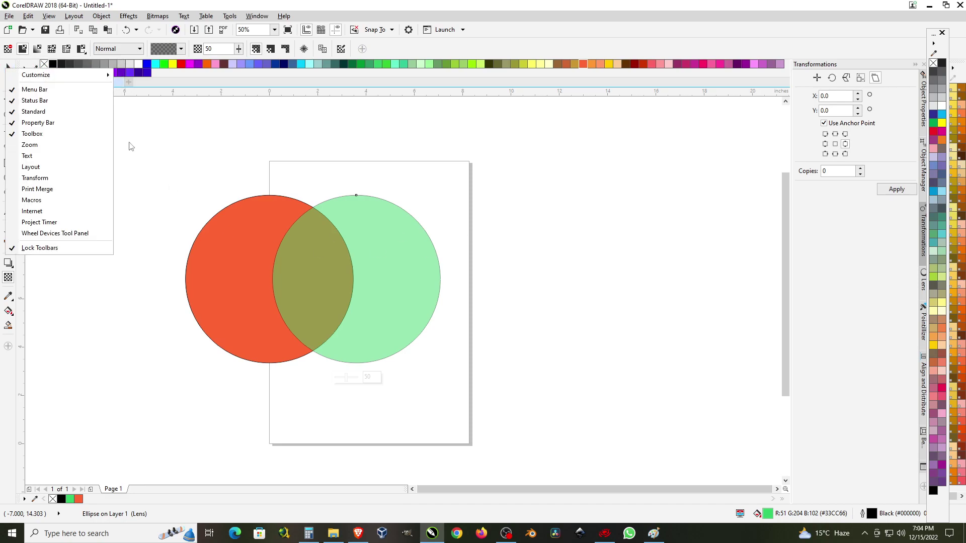
{"action": "left_click", "coordinate": [345, 136]}
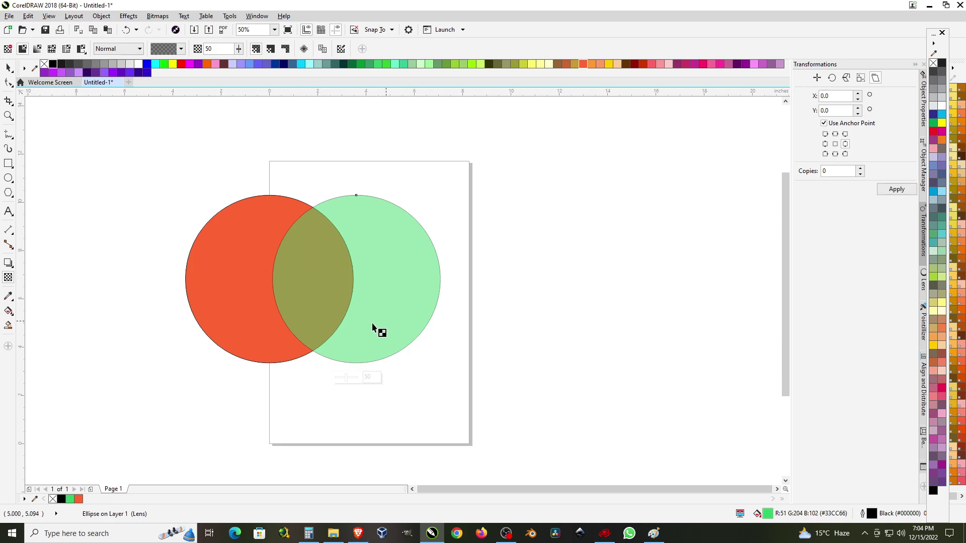
{"action": "scroll", "coordinate": [383, 296], "scroll_direction": "up", "scroll_amount": 1}
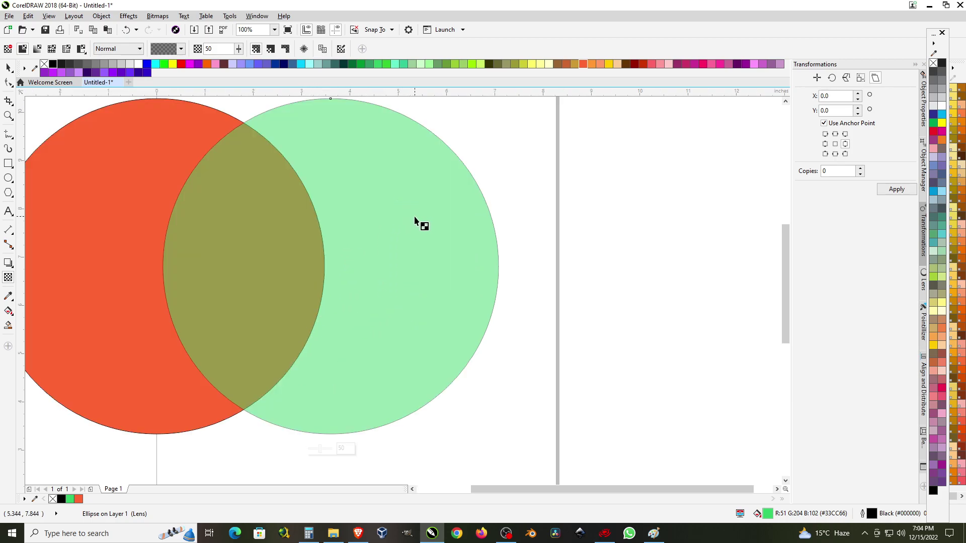
{"action": "scroll", "coordinate": [430, 250], "scroll_direction": "down", "scroll_amount": 1}
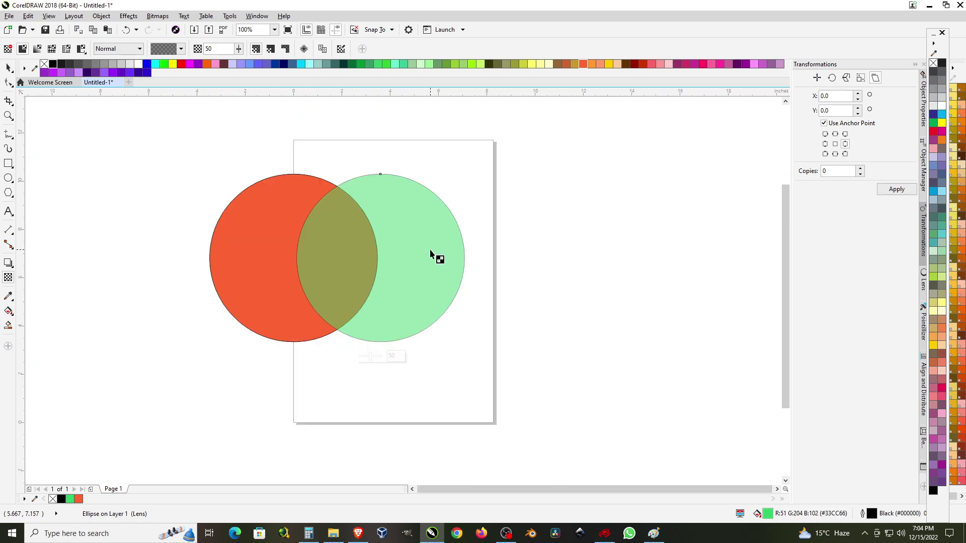
{"action": "scroll", "coordinate": [325, 235], "scroll_direction": "up", "scroll_amount": 1}
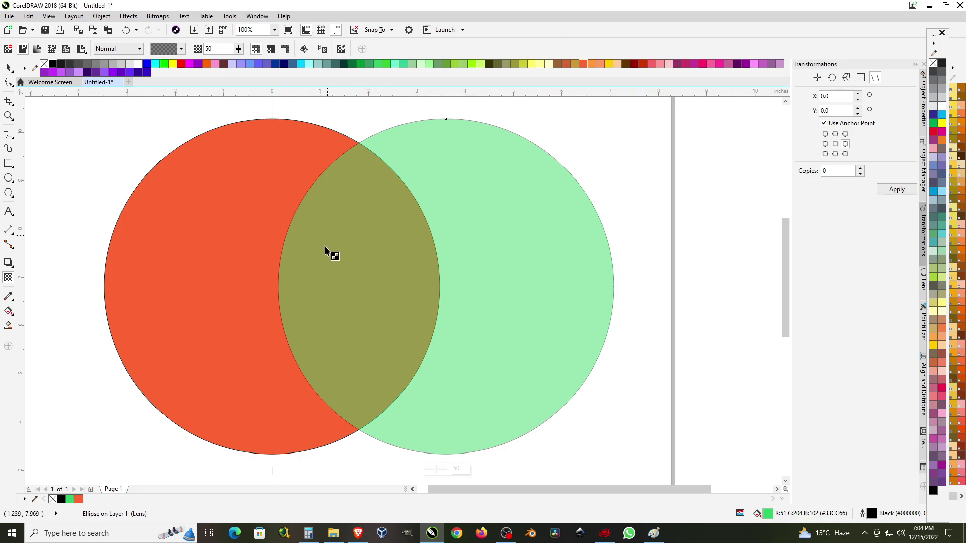
{"action": "scroll", "coordinate": [372, 270], "scroll_direction": "down", "scroll_amount": 2}
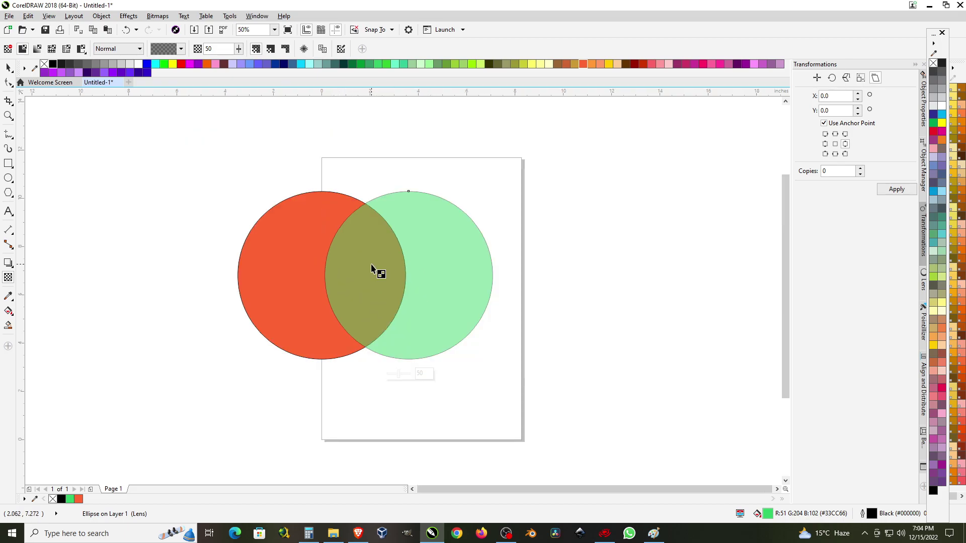
Step: Shift the green circle slightly right and undo its transparency with Ctrl+Z
{"action": "left_click", "coordinate": [9, 69]}
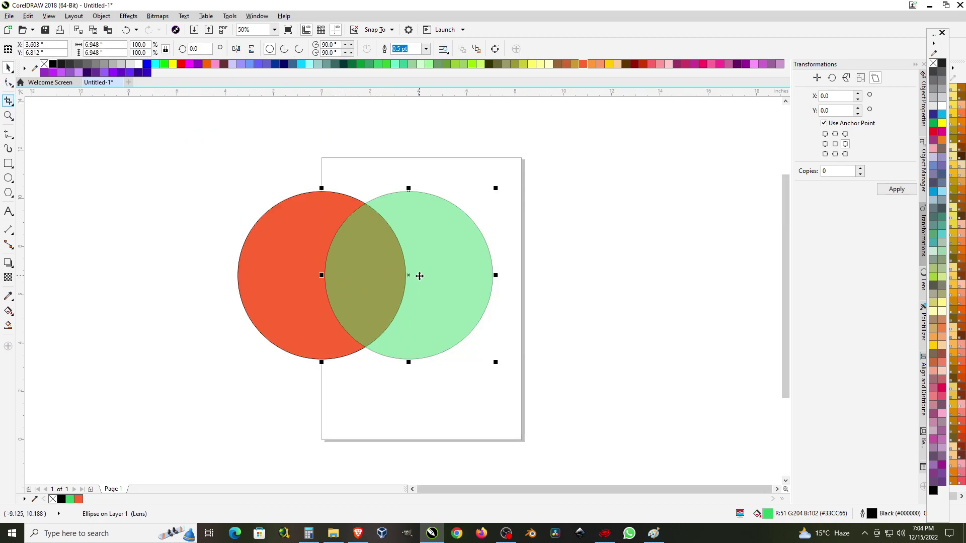
{"action": "left_click_drag", "start_coordinate": [416, 276], "coordinate": [326, 363]}
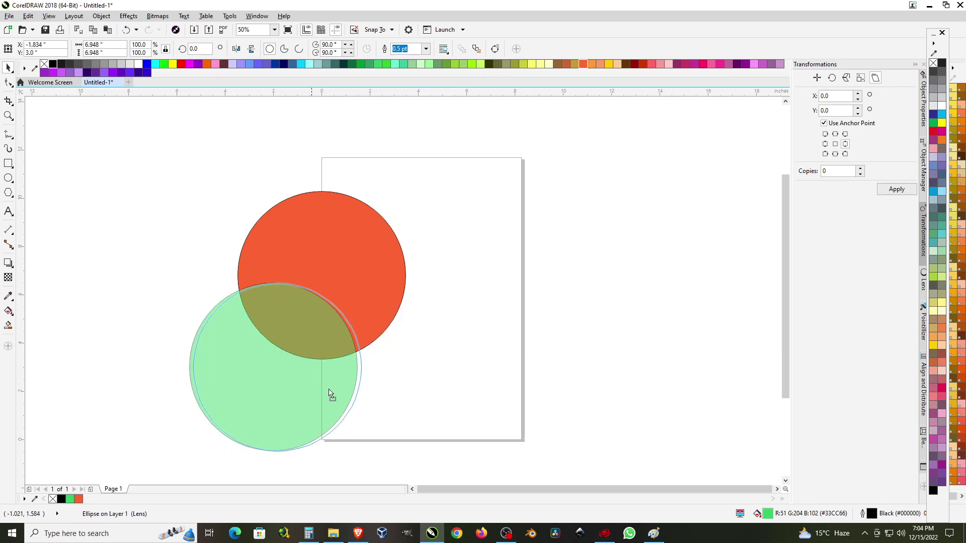
{"action": "left_click_drag", "start_coordinate": [299, 404], "coordinate": [422, 310]}
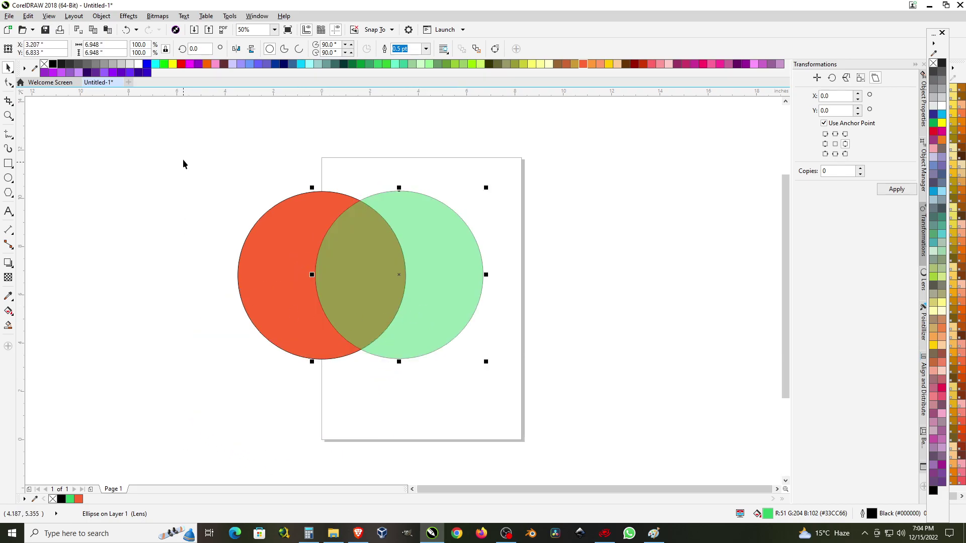
{"action": "left_click_drag", "start_coordinate": [183, 159], "coordinate": [612, 440]}
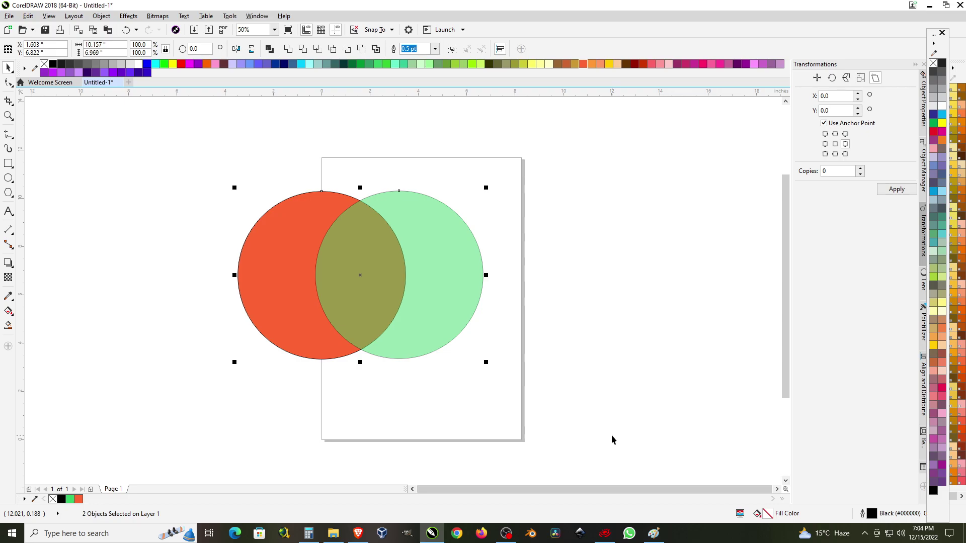
{"action": "left_click", "coordinate": [611, 435]}
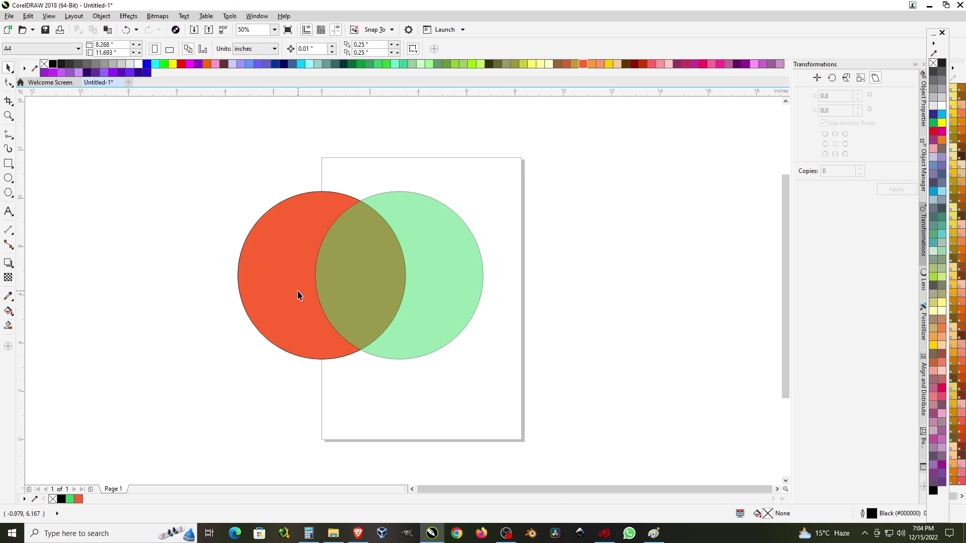
{"action": "key", "text": "ctrl+z"}
{"action": "key", "text": "ctrl+z"}
{"action": "key", "text": "ctrl+z"}
{"action": "key", "text": "ctrl+z"}
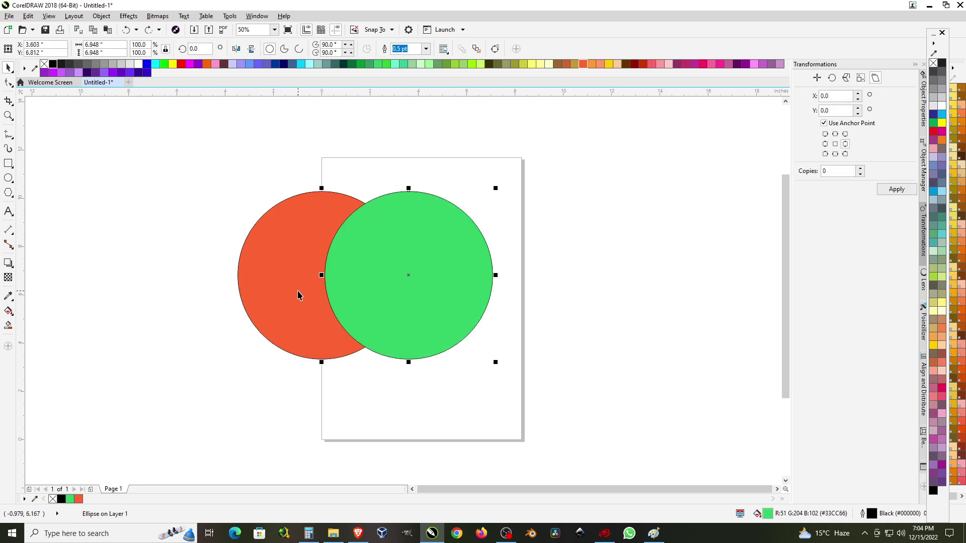
Step: Duplicate the red and green circle pair to the right of the page
{"action": "left_click_drag", "start_coordinate": [186, 172], "coordinate": [553, 392]}
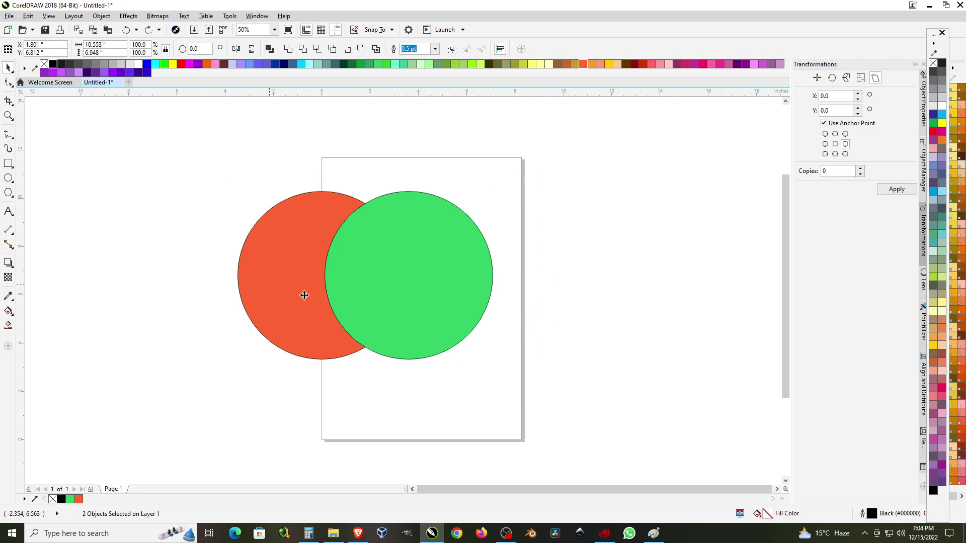
{"action": "left_click_drag", "start_coordinate": [305, 295], "coordinate": [619, 295]}
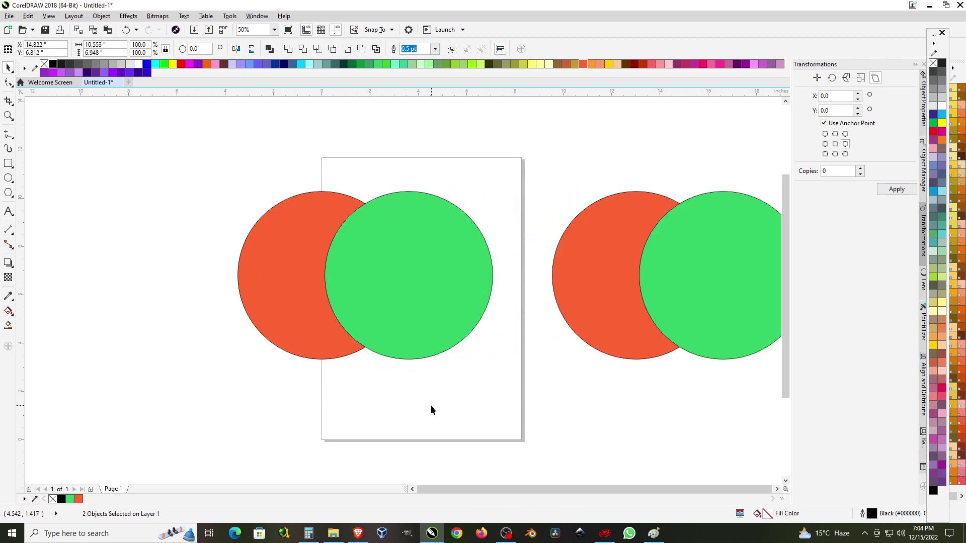
{"action": "left_click", "coordinate": [399, 295]}
Step: Make the original green circle 50% Uniform transparent
{"action": "left_click", "coordinate": [8, 278]}
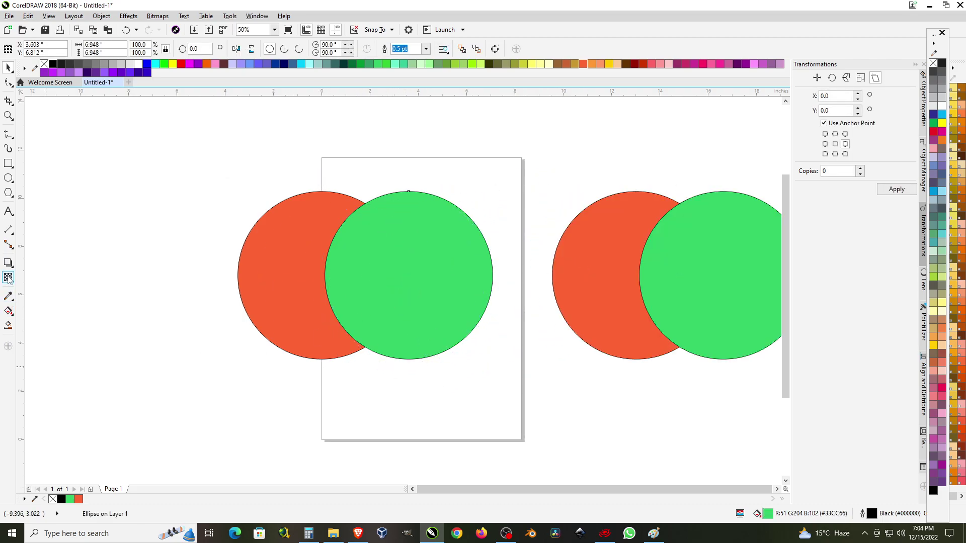
{"action": "left_click", "coordinate": [23, 49]}
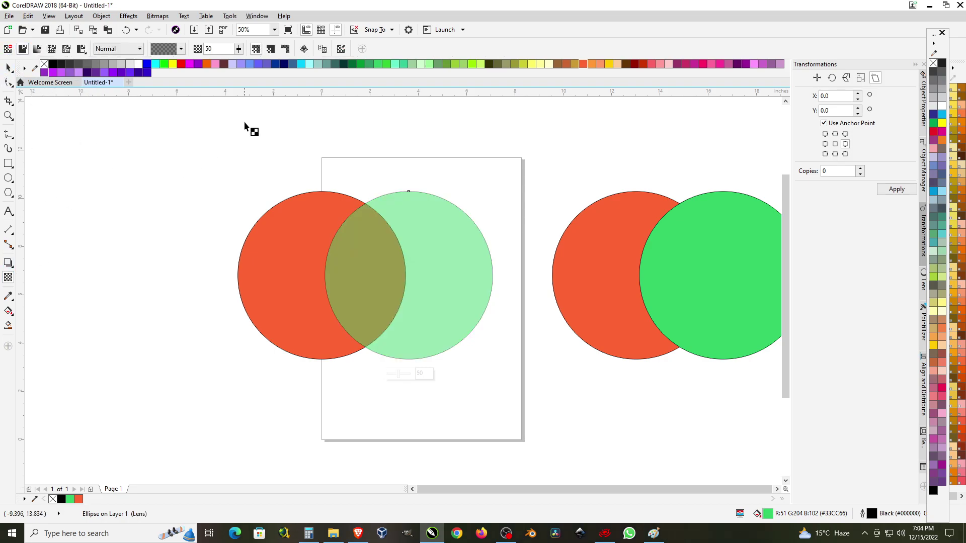
{"action": "double_click", "coordinate": [217, 50]}
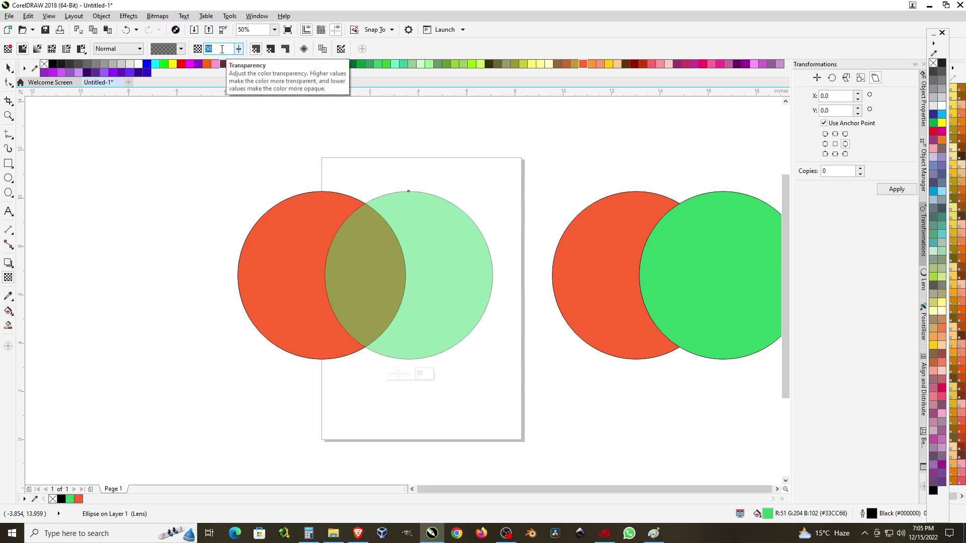
{"action": "left_click", "coordinate": [8, 67]}
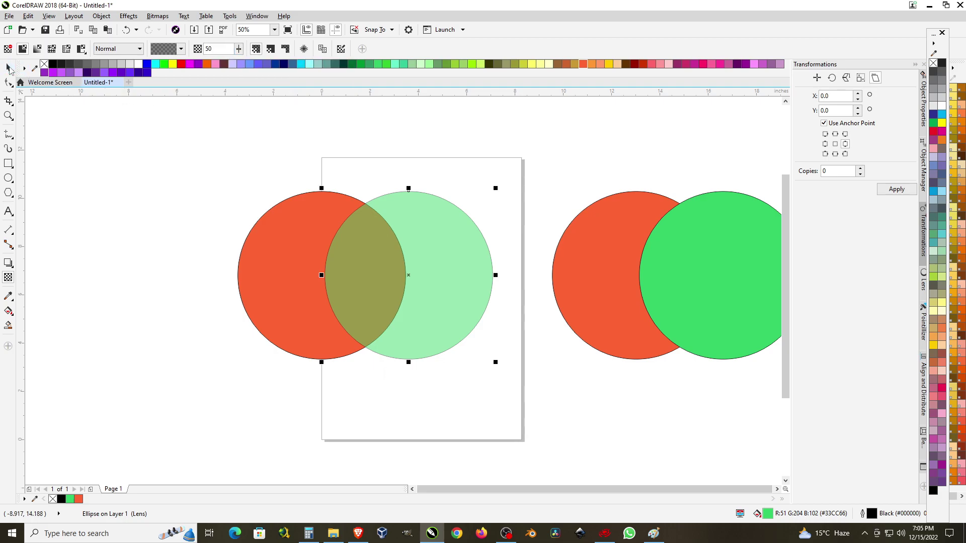
{"action": "left_click", "coordinate": [276, 164]}
{"action": "left_click", "coordinate": [270, 236]}
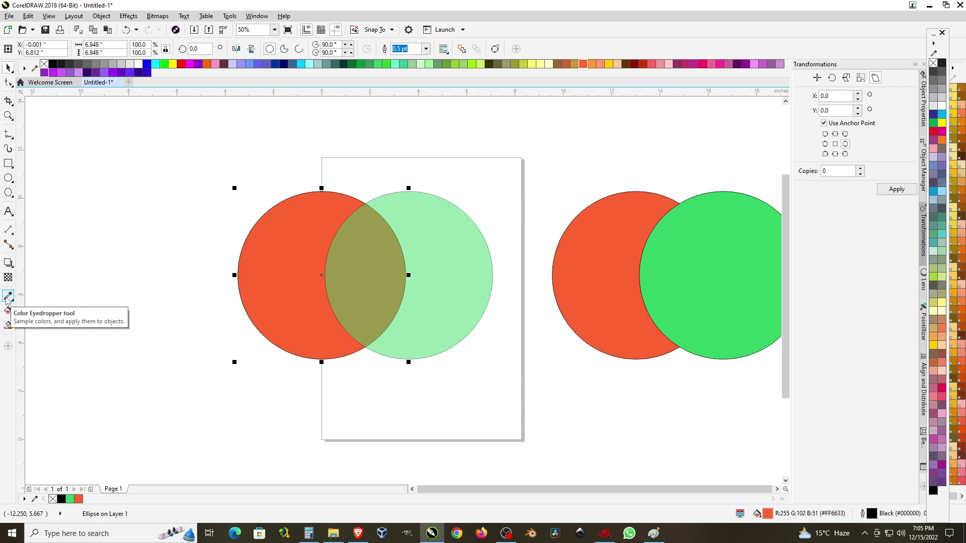
Step: Recolour the left circle pure red and sample the colours with the Color Eyedropper
{"action": "left_click", "coordinate": [7, 297]}
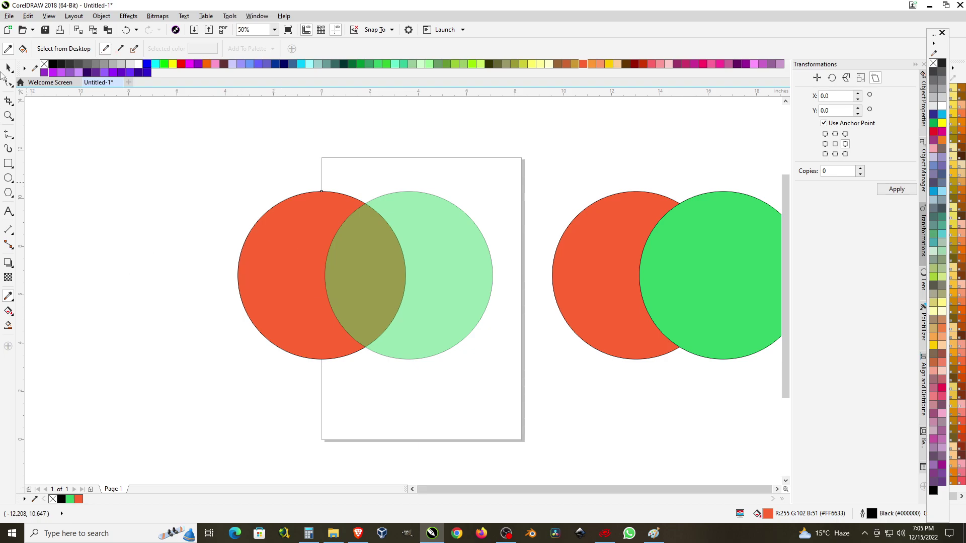
{"action": "left_click", "coordinate": [8, 67]}
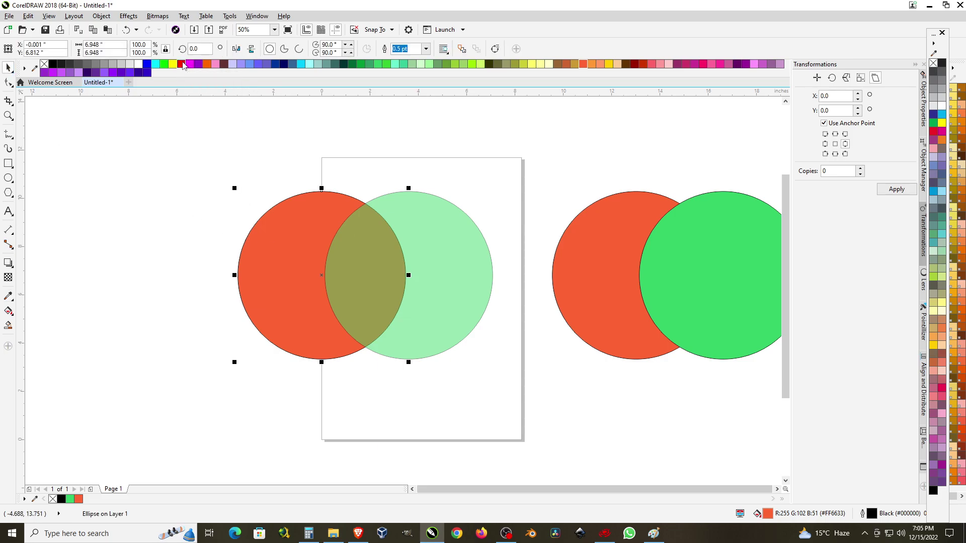
{"action": "left_click", "coordinate": [181, 64]}
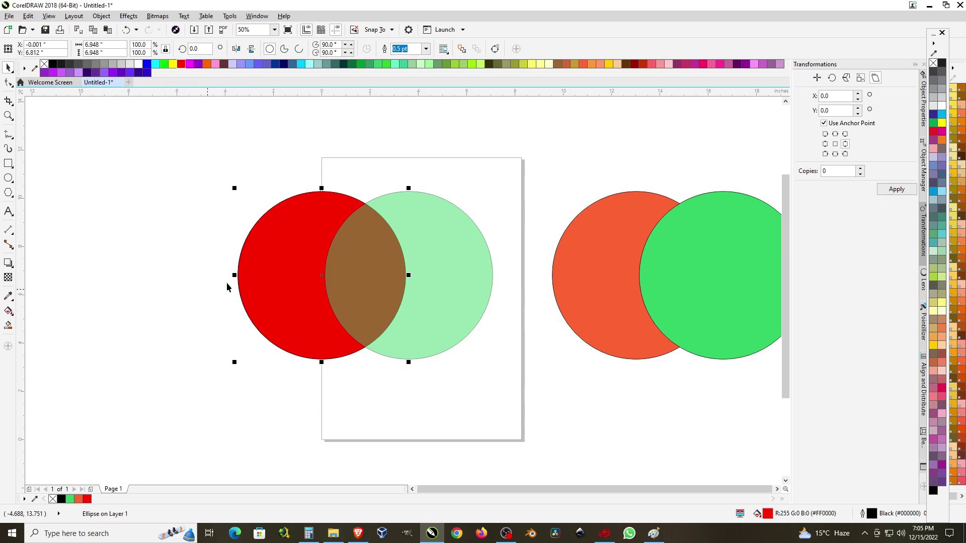
{"action": "left_click", "coordinate": [8, 296]}
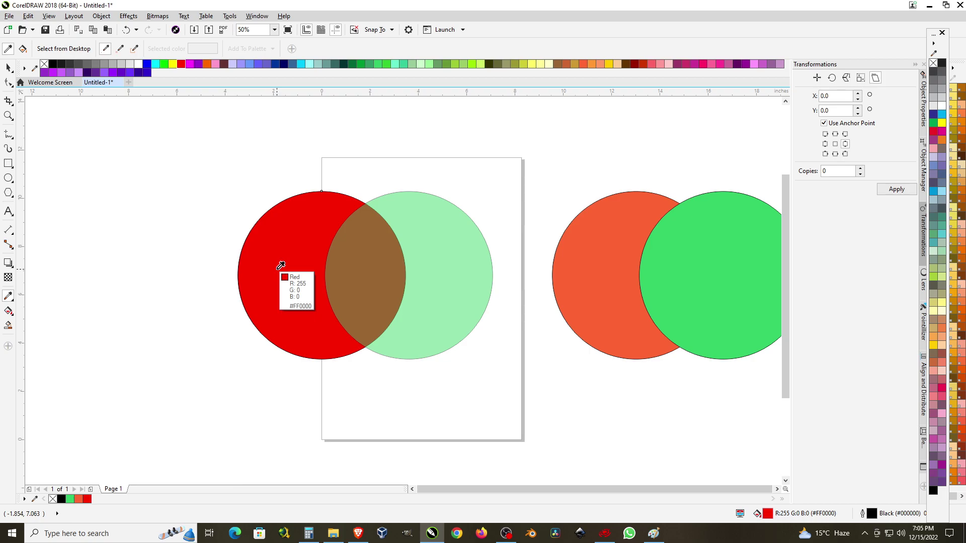
{"action": "left_click", "coordinate": [9, 68]}
{"action": "left_click", "coordinate": [418, 259]}
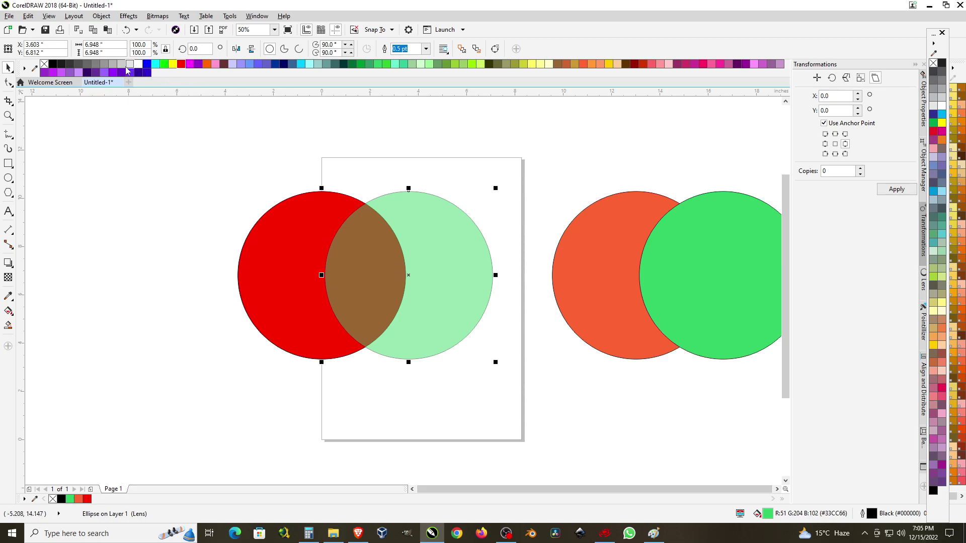
Step: Fill the right circle pure green, remove its transparency and sample its colour
{"action": "left_click", "coordinate": [165, 65]}
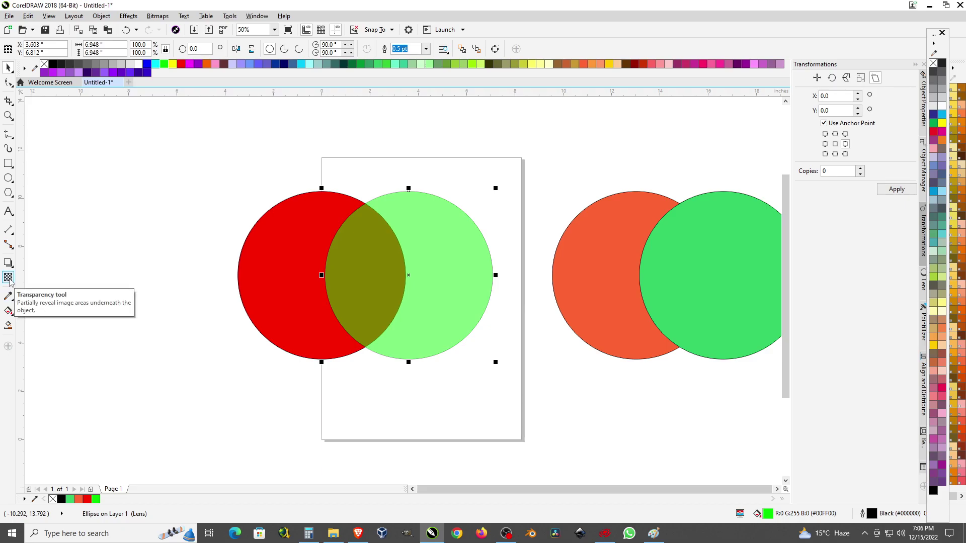
{"action": "left_click", "coordinate": [8, 296]}
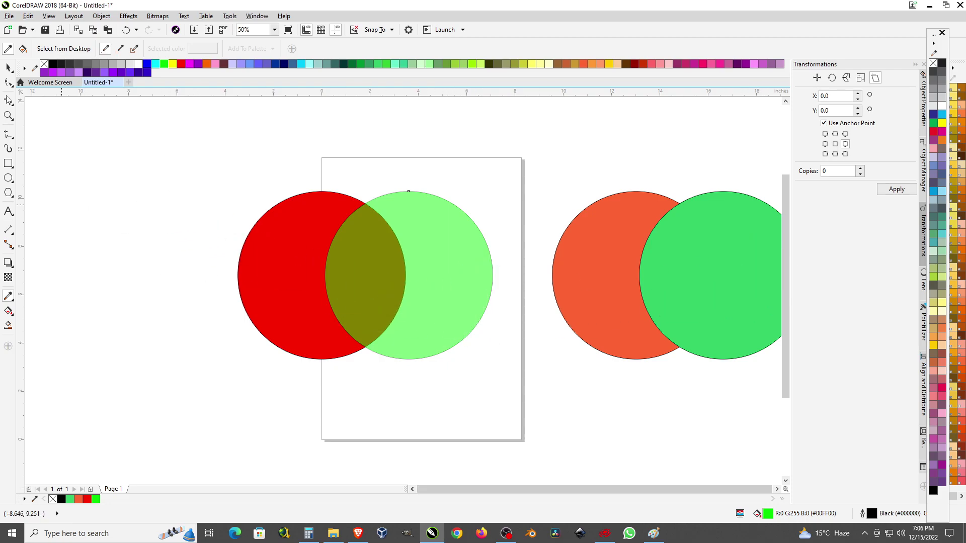
{"action": "left_click", "coordinate": [8, 67]}
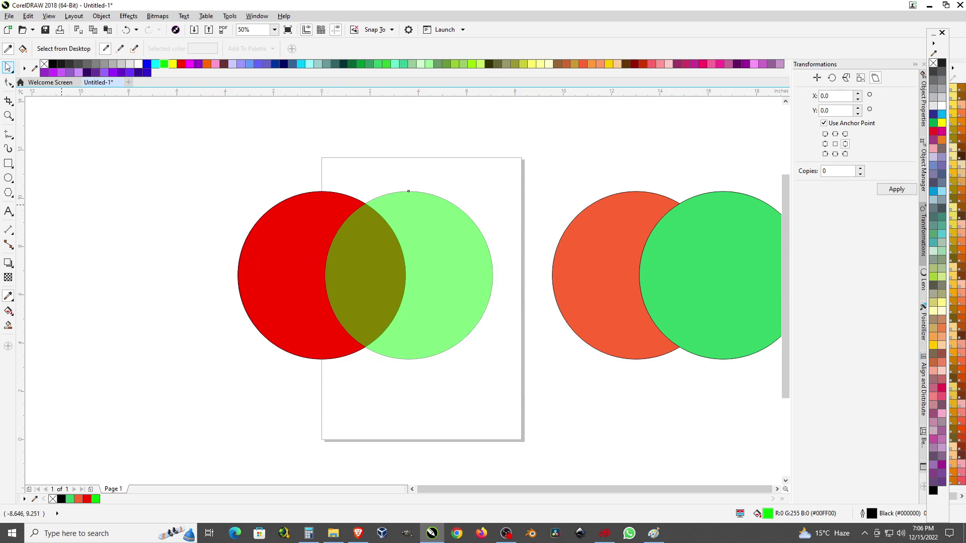
{"action": "left_click", "coordinate": [8, 277]}
{"action": "left_click", "coordinate": [22, 49]}
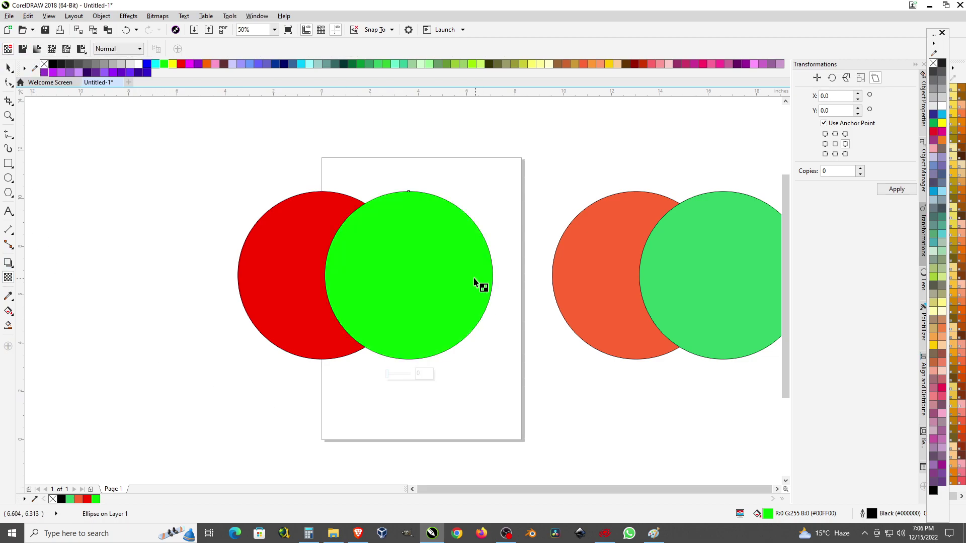
{"action": "left_click", "coordinate": [7, 297]}
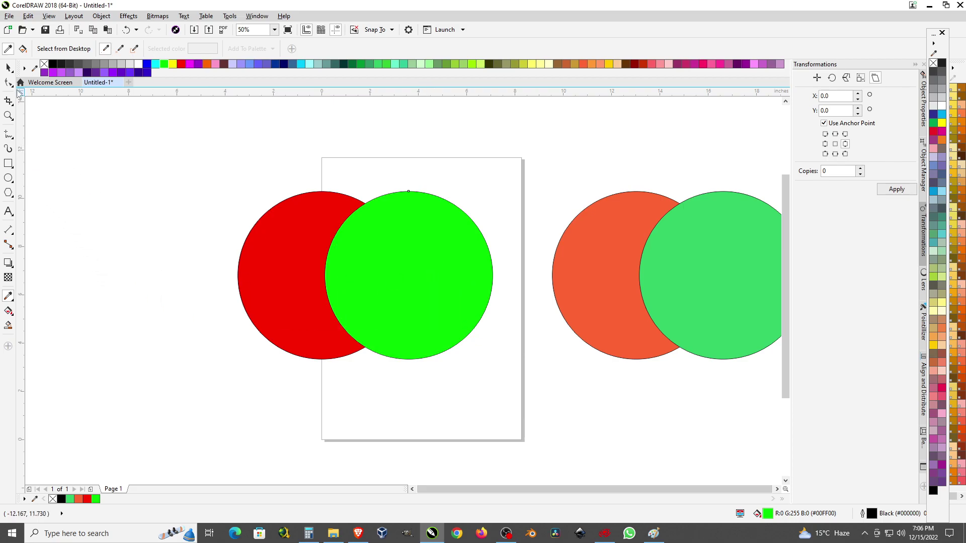
Step: Restore the green circle's 50% Uniform transparency and sample the overlap colour
{"action": "left_click", "coordinate": [8, 68]}
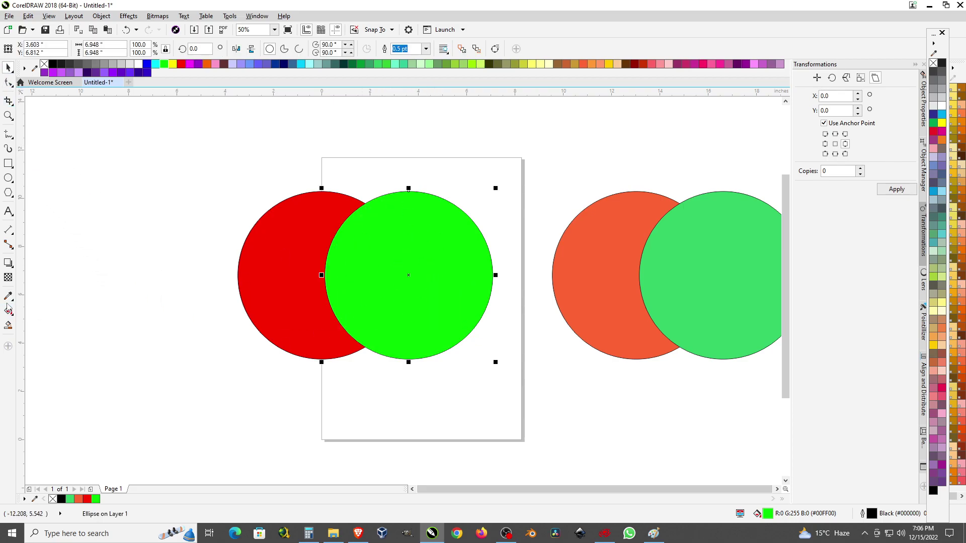
{"action": "left_click", "coordinate": [8, 277]}
{"action": "left_click", "coordinate": [22, 48]}
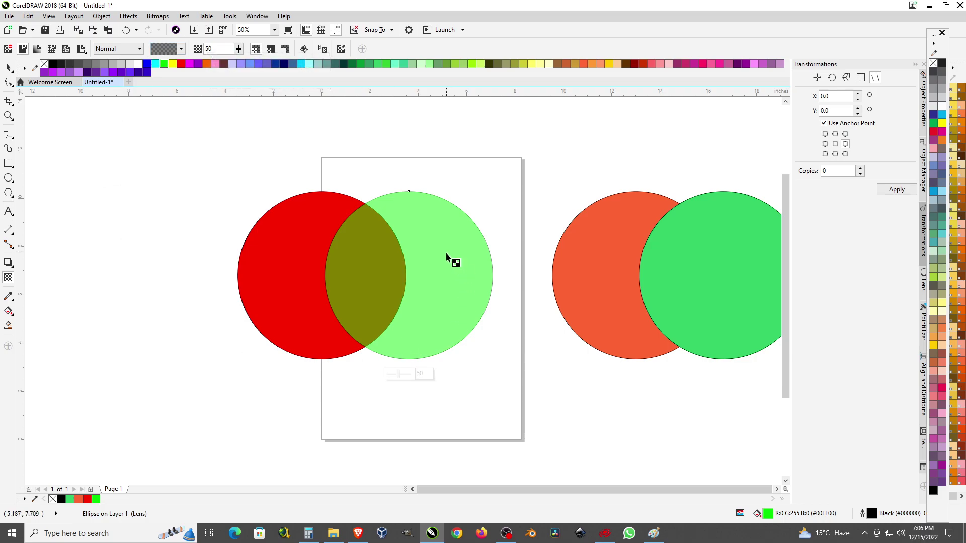
{"action": "left_click", "coordinate": [9, 296]}
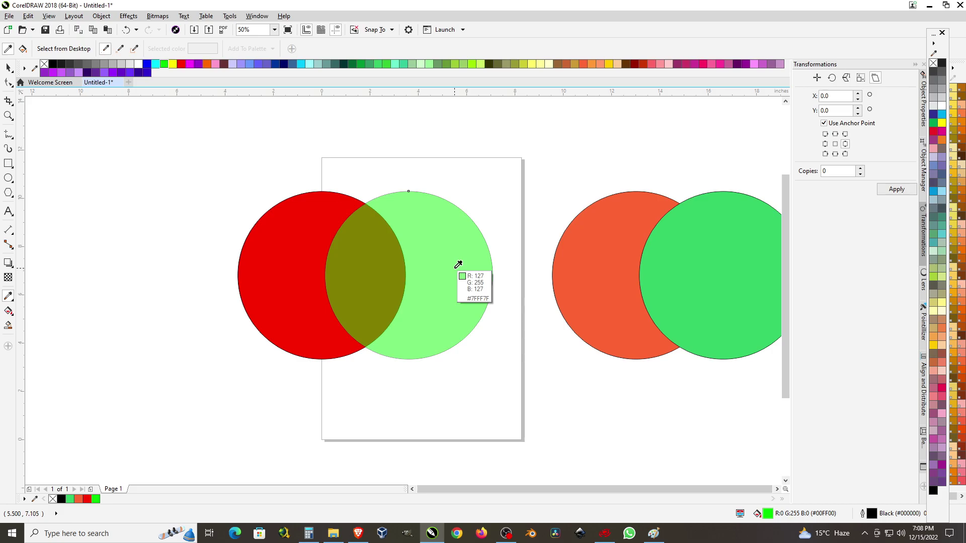
Step: Draw a long thin black bar to the left of the circles
{"action": "scroll", "coordinate": [509, 227], "scroll_direction": "down", "scroll_amount": 1}
{"action": "scroll", "coordinate": [148, 277], "scroll_direction": "up", "scroll_amount": 1}
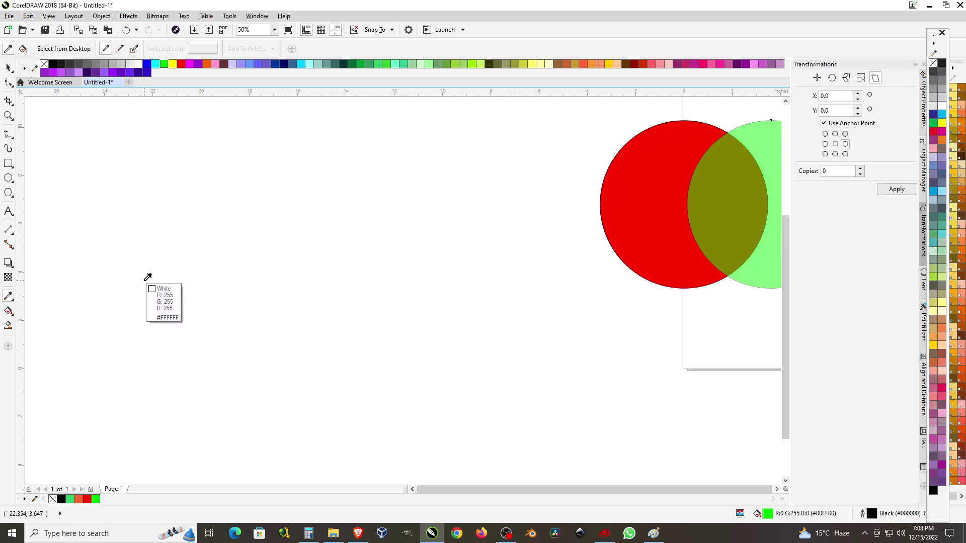
{"action": "left_click", "coordinate": [9, 163]}
{"action": "left_click_drag", "start_coordinate": [203, 371], "coordinate": [598, 350]}
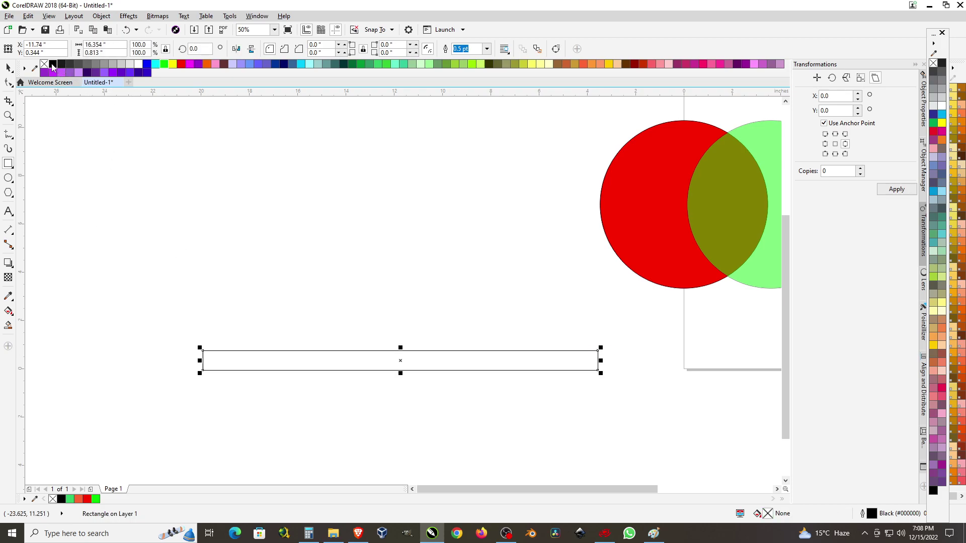
{"action": "left_click", "coordinate": [53, 64]}
{"action": "left_click", "coordinate": [8, 67]}
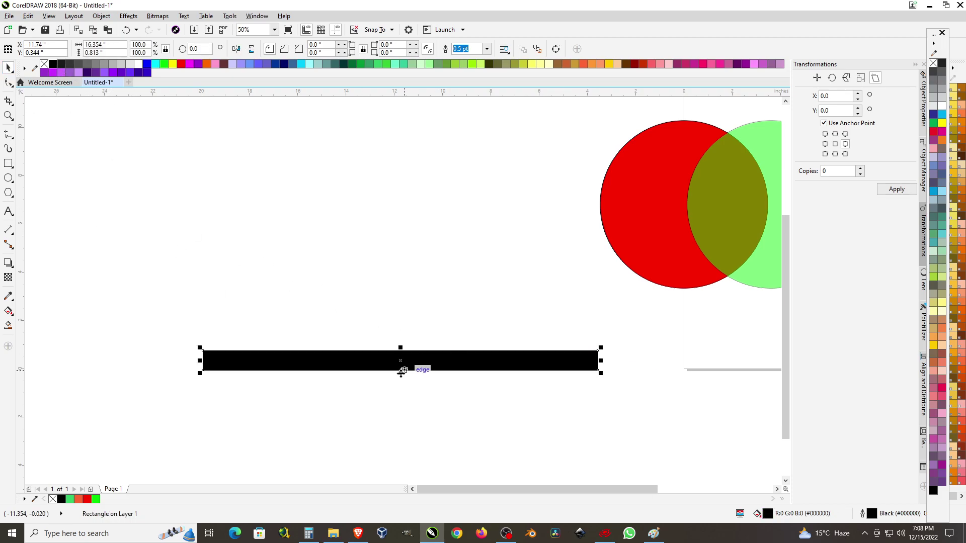
Step: Stack mirrored copies above the bar in progressively lighter greys up to mid-grey
{"action": "left_click_drag", "start_coordinate": [401, 372], "coordinate": [401, 352]}
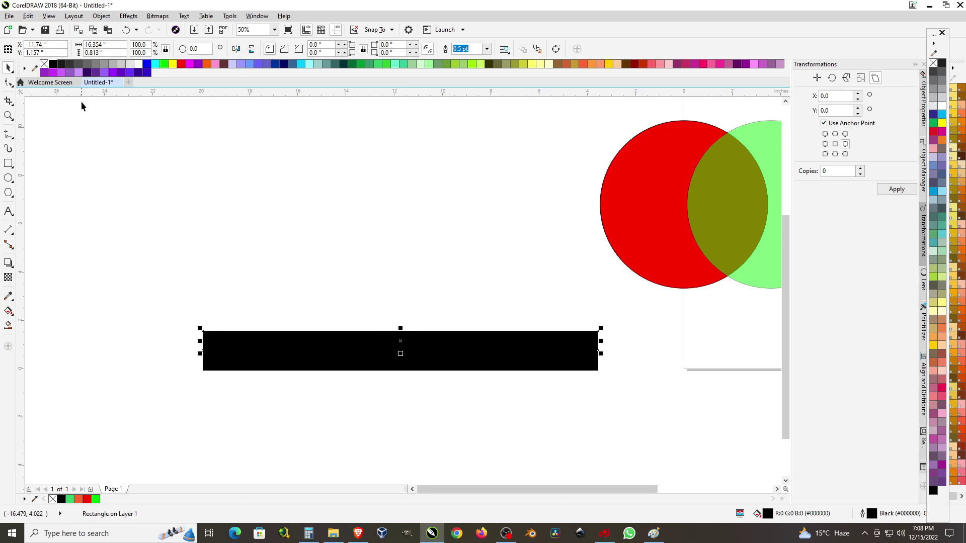
{"action": "left_click", "coordinate": [60, 64]}
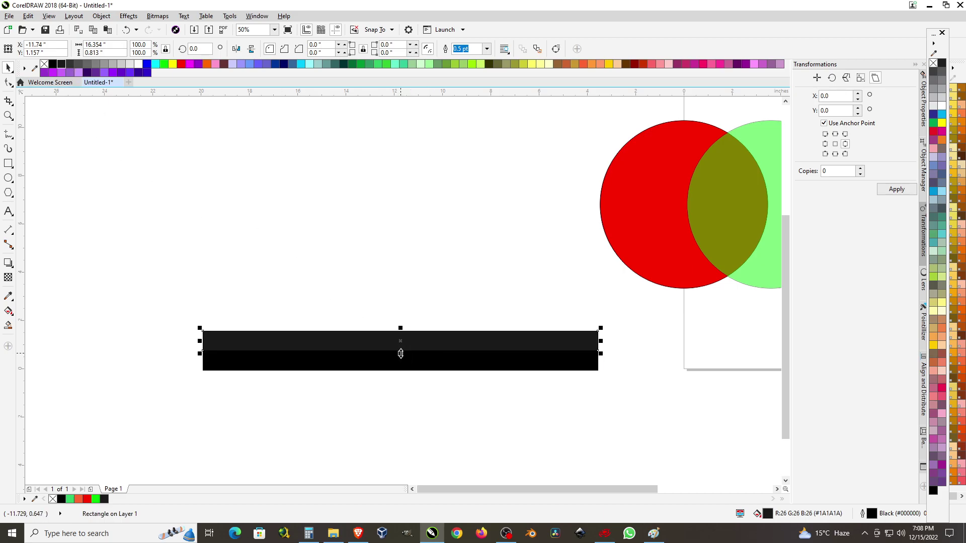
{"action": "left_click_drag", "start_coordinate": [400, 353], "coordinate": [397, 309]}
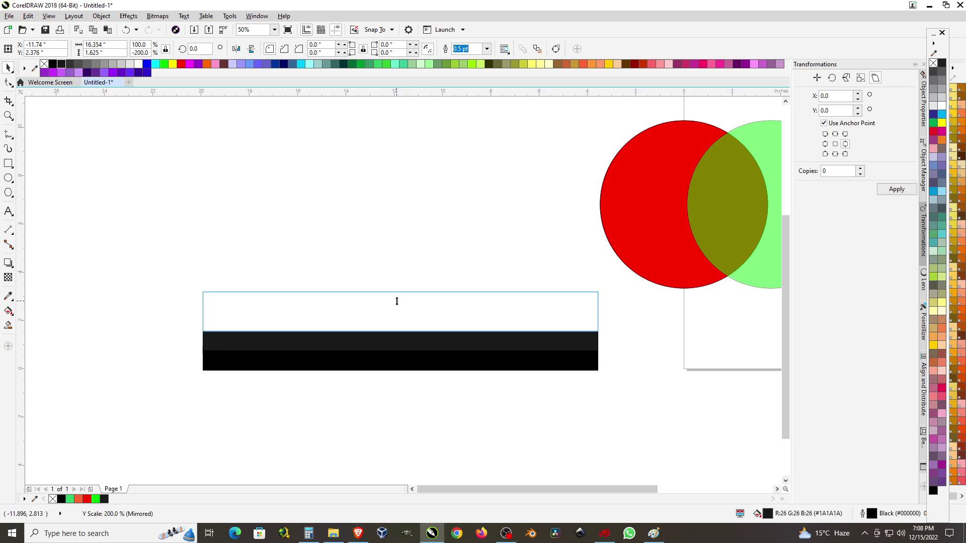
{"action": "left_click", "coordinate": [69, 64]}
{"action": "left_click_drag", "start_coordinate": [400, 334], "coordinate": [397, 298]}
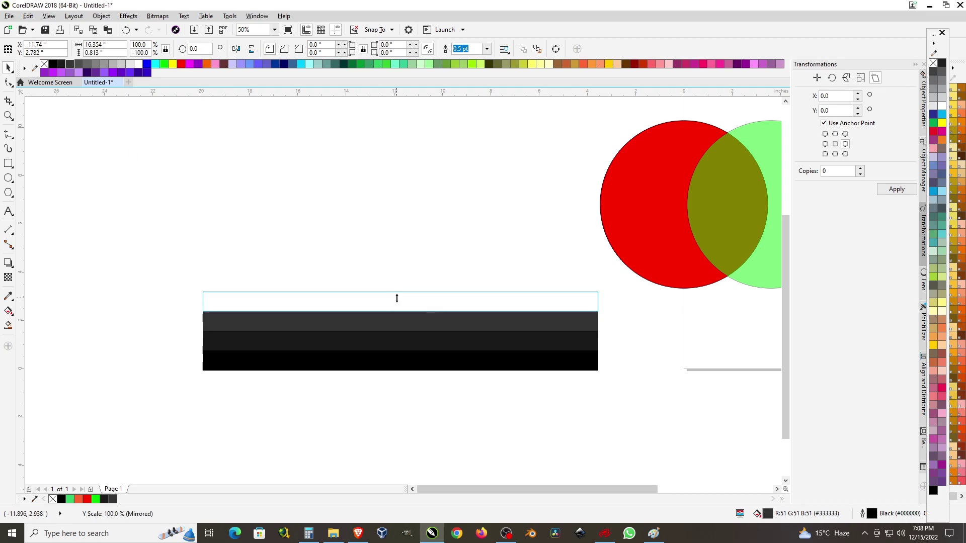
{"action": "left_click", "coordinate": [78, 63]}
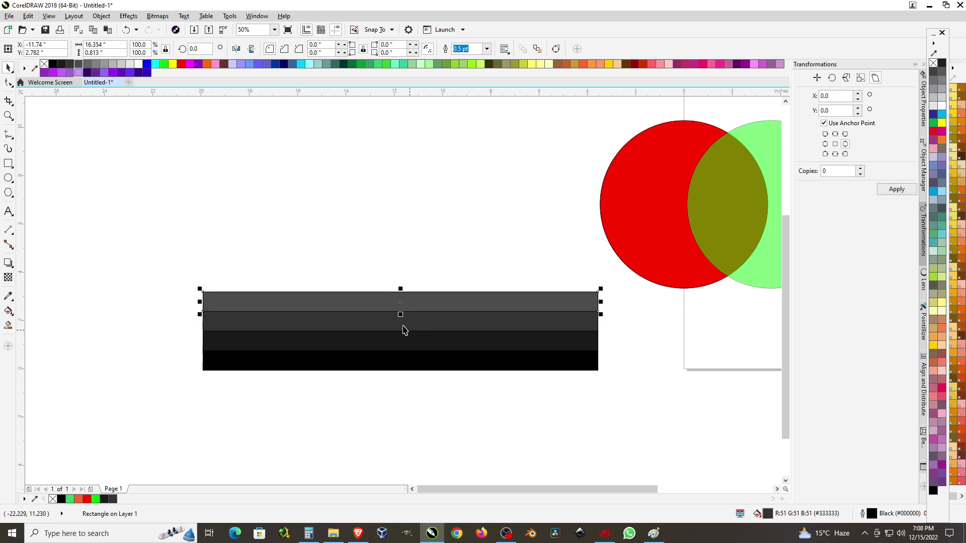
{"action": "left_click_drag", "start_coordinate": [401, 314], "coordinate": [398, 282]}
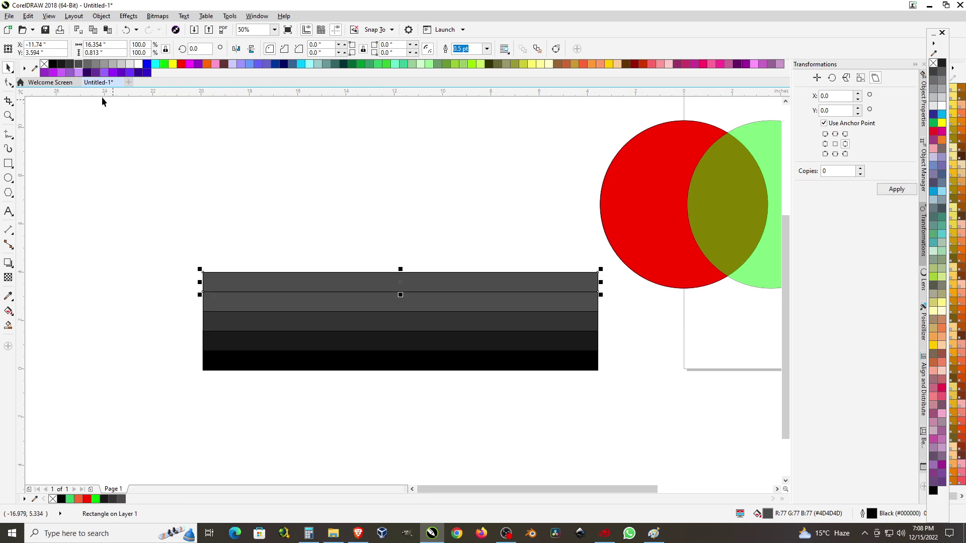
{"action": "left_click", "coordinate": [87, 64]}
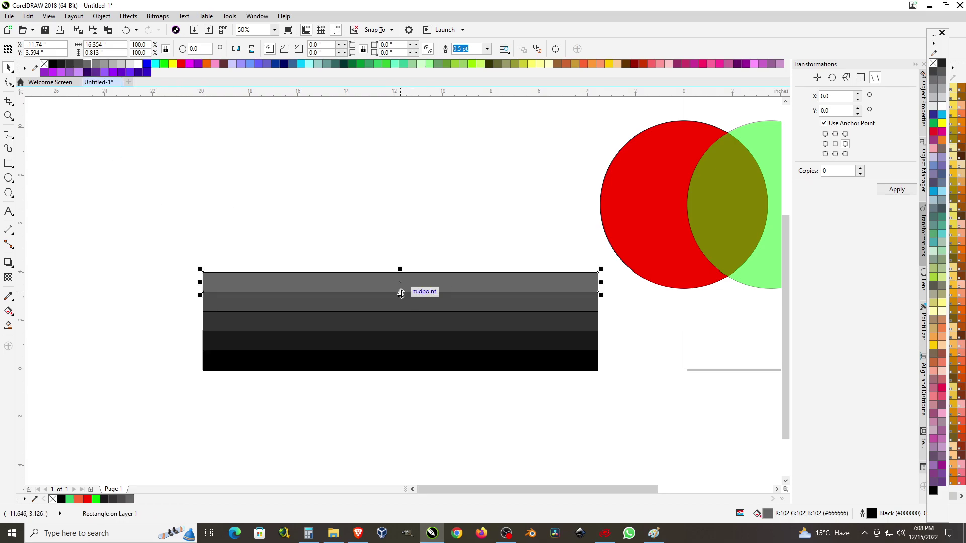
Step: Continue stacking paler grey strips until the top strip is white
{"action": "left_click_drag", "start_coordinate": [401, 294], "coordinate": [400, 252]}
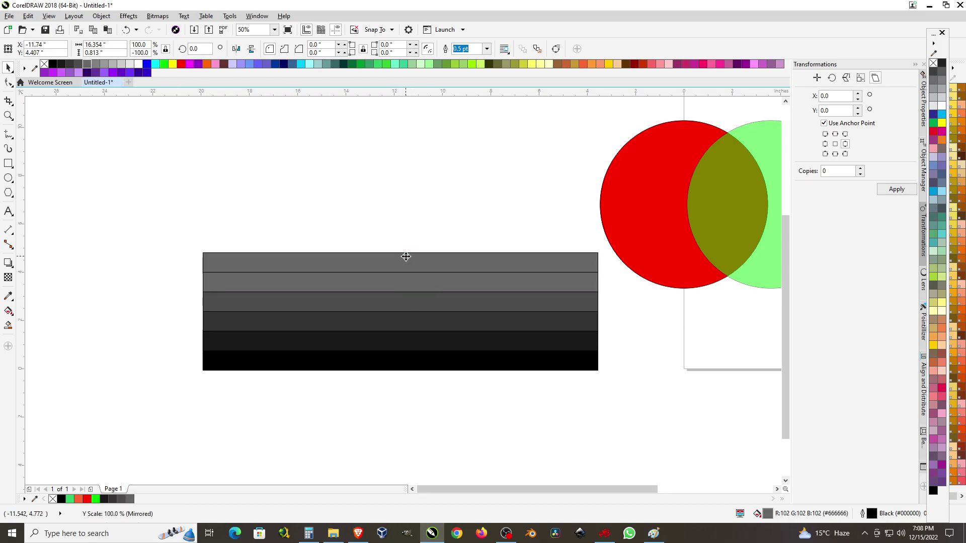
{"action": "left_click", "coordinate": [95, 65]}
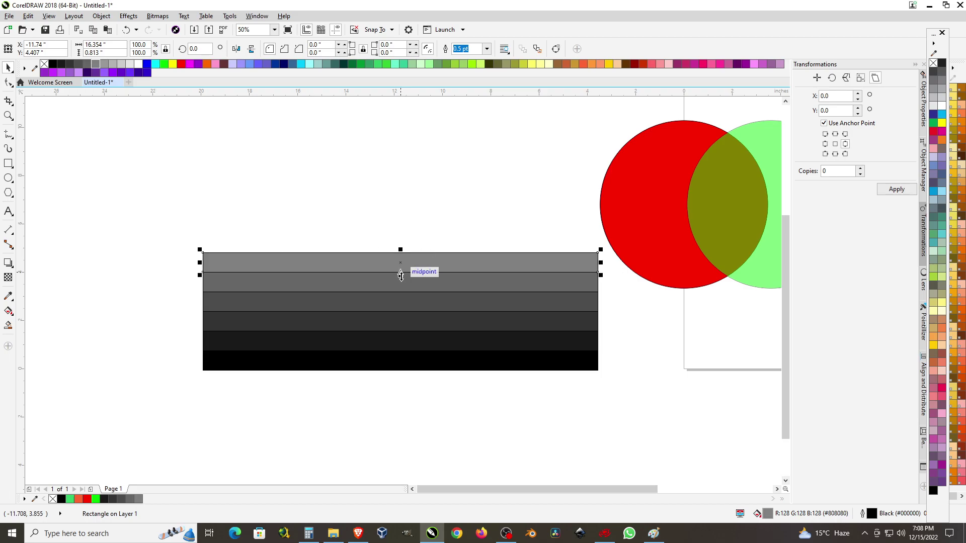
{"action": "left_click_drag", "start_coordinate": [400, 274], "coordinate": [400, 233]}
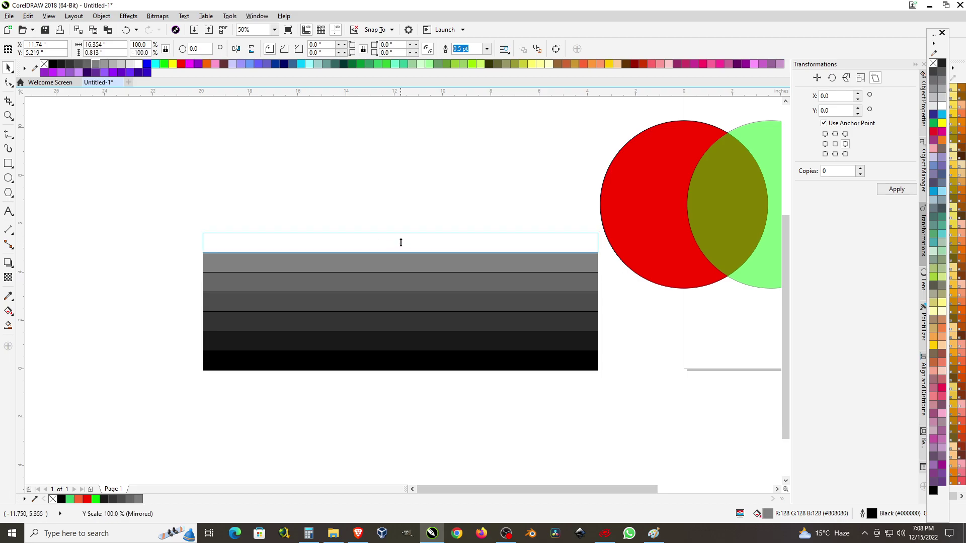
{"action": "left_click", "coordinate": [104, 66]}
{"action": "left_click_drag", "start_coordinate": [400, 256], "coordinate": [400, 214]}
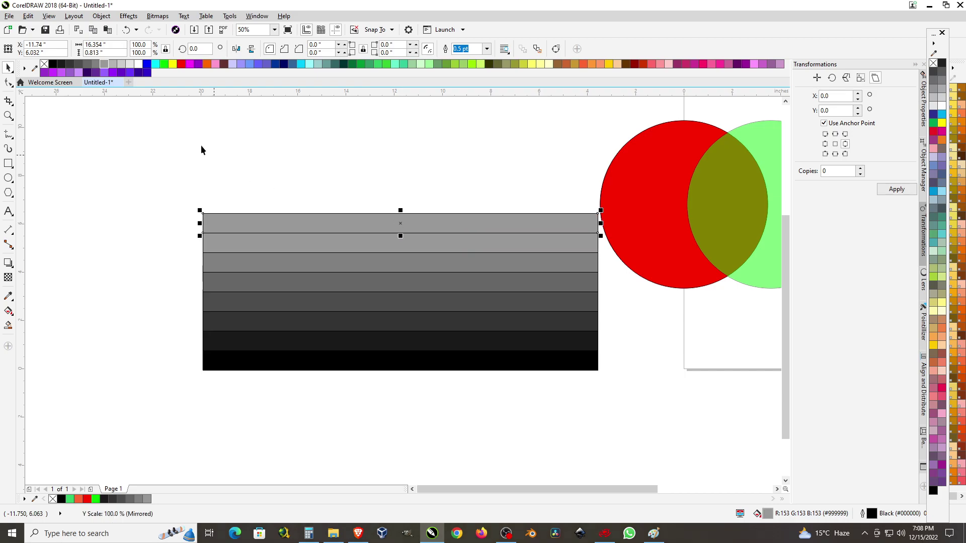
{"action": "left_click", "coordinate": [112, 64]}
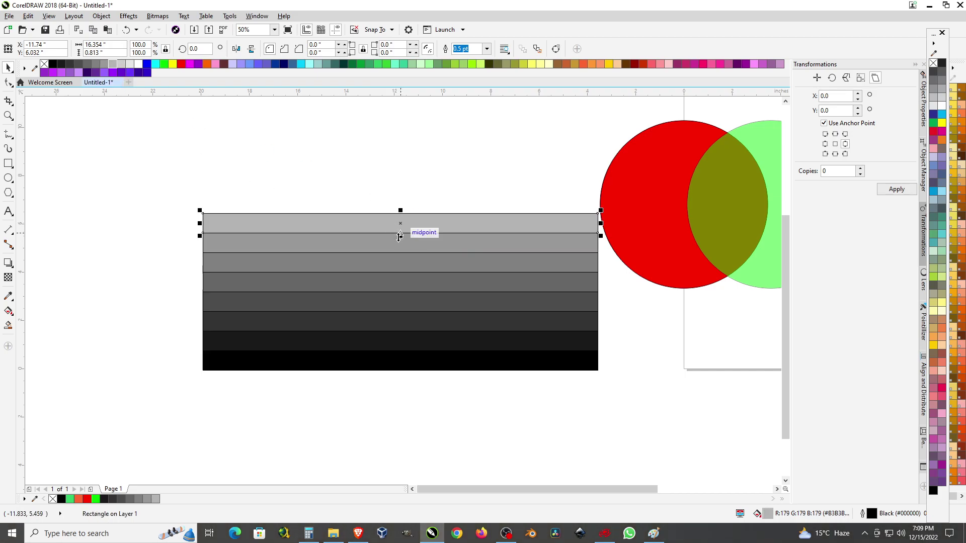
{"action": "left_click_drag", "start_coordinate": [400, 236], "coordinate": [400, 155]}
{"action": "left_click", "coordinate": [121, 64]}
{"action": "left_click", "coordinate": [130, 64]}
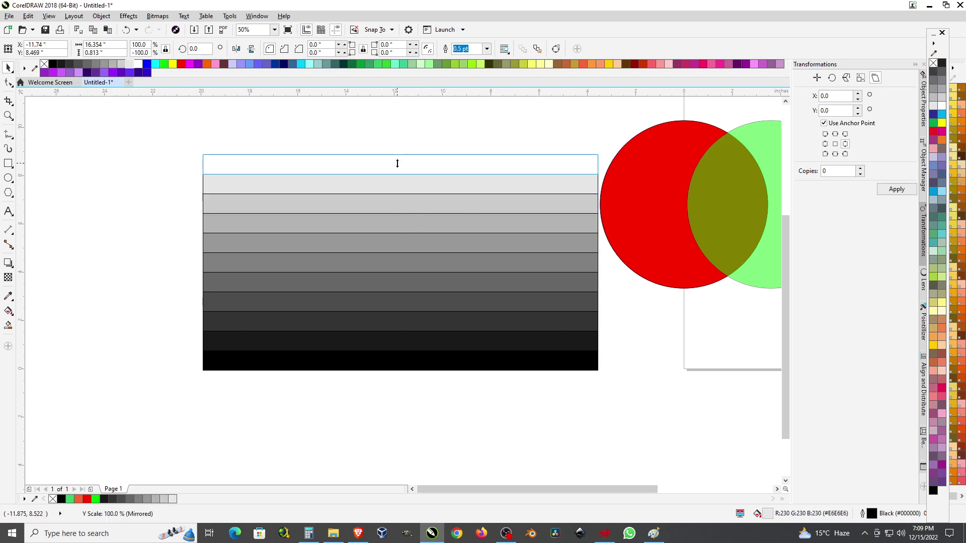
{"action": "left_click", "coordinate": [139, 64]}
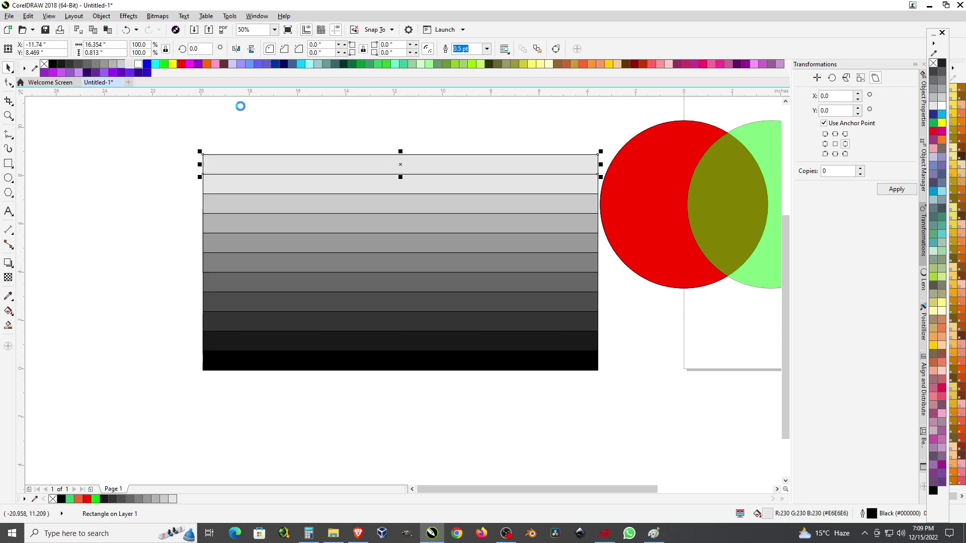
Step: Deselect the grey ramp and move the red and green circle pair below the page
{"action": "left_click", "coordinate": [421, 119]}
{"action": "scroll", "coordinate": [328, 168], "scroll_direction": "down", "scroll_amount": 1}
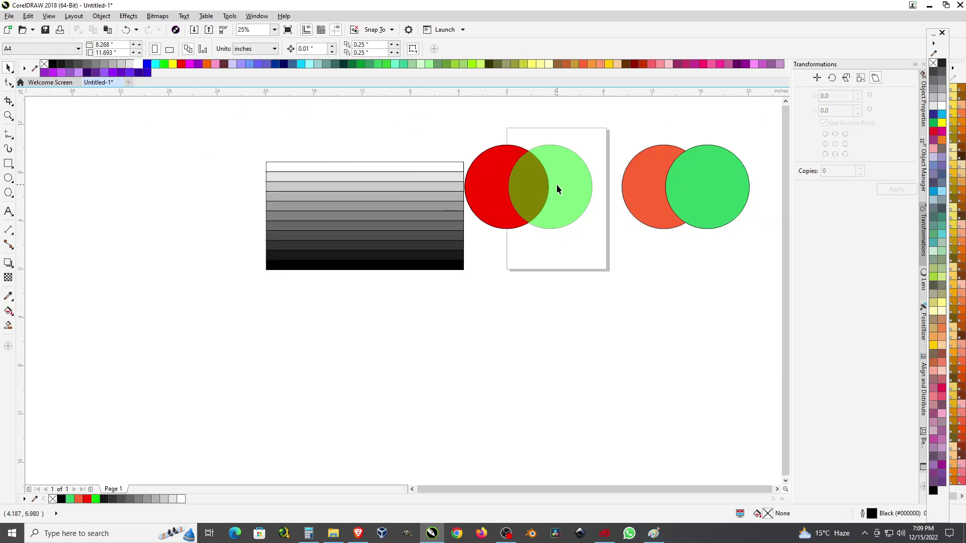
{"action": "mouse_move", "coordinate": [449, 120]}
{"action": "left_mouse_down"}
{"action": "mouse_move", "coordinate": [614, 253]}
{"action": "mouse_move", "coordinate": [642, 302]}
{"action": "left_mouse_up"}
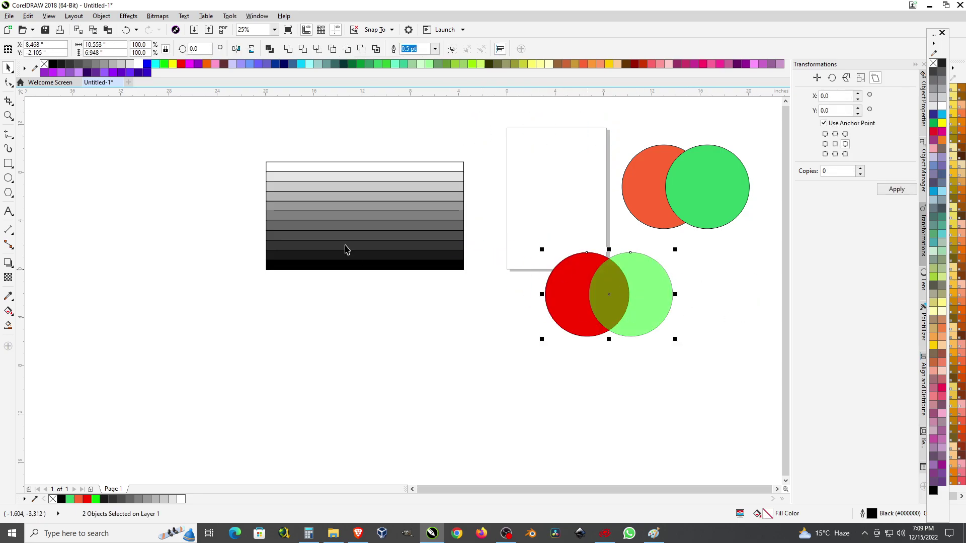
{"action": "scroll", "coordinate": [315, 195], "scroll_direction": "up", "scroll_amount": 1}
{"action": "scroll", "coordinate": [304, 201], "scroll_direction": "down", "scroll_amount": 1}
{"action": "scroll", "coordinate": [314, 196], "scroll_direction": "up", "scroll_amount": 1}
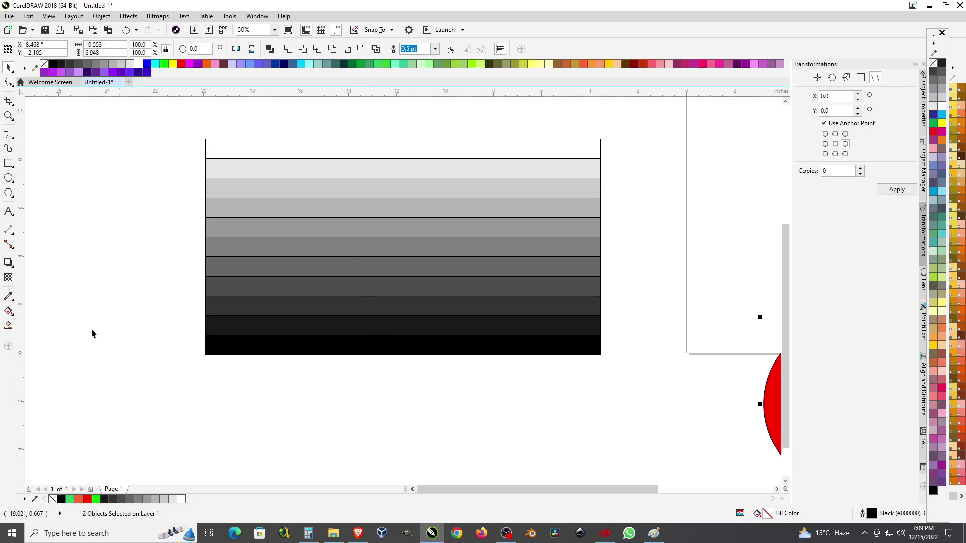
{"action": "left_click", "coordinate": [9, 296]}
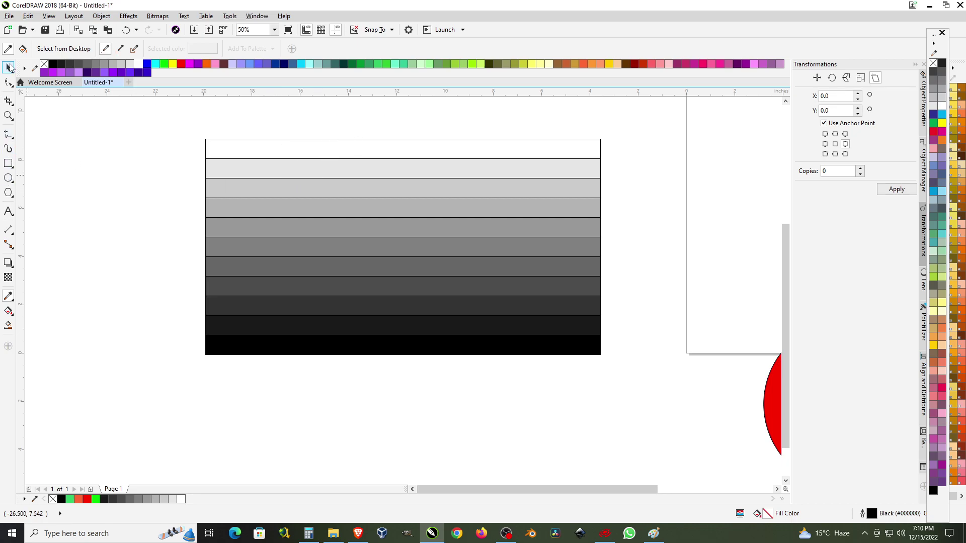
Step: Remove the outlines from all the grey ramp strips
{"action": "left_click", "coordinate": [8, 68]}
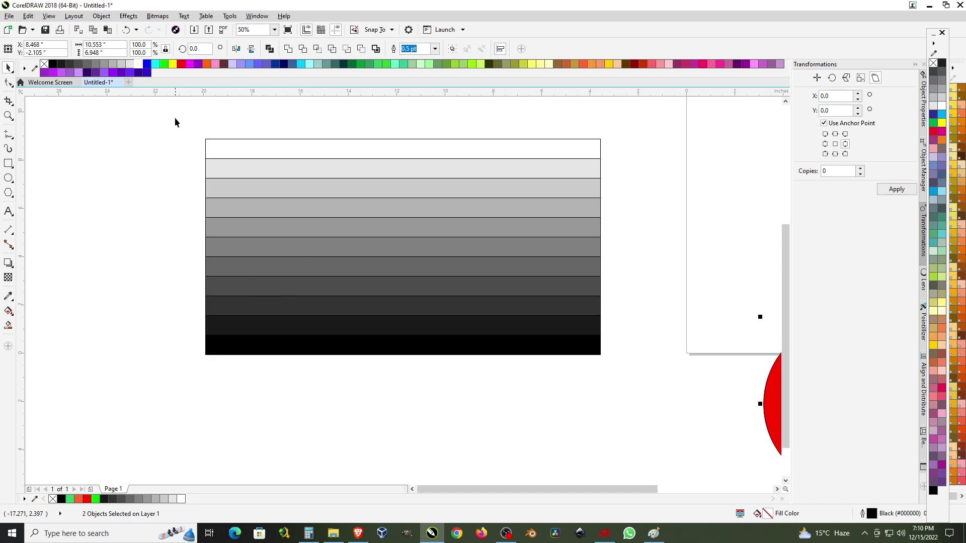
{"action": "mouse_move", "coordinate": [175, 118]}
{"action": "left_mouse_down"}
{"action": "mouse_move", "coordinate": [632, 402]}
{"action": "mouse_move", "coordinate": [626, 384]}
{"action": "left_mouse_up"}
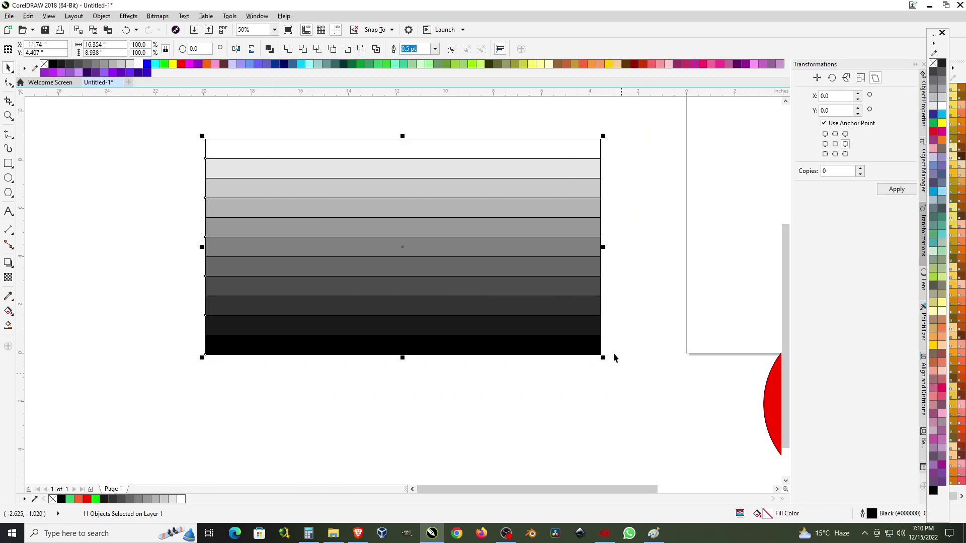
{"action": "right_click", "coordinate": [933, 64]}
{"action": "scroll", "coordinate": [298, 200], "scroll_direction": "down", "scroll_amount": 1}
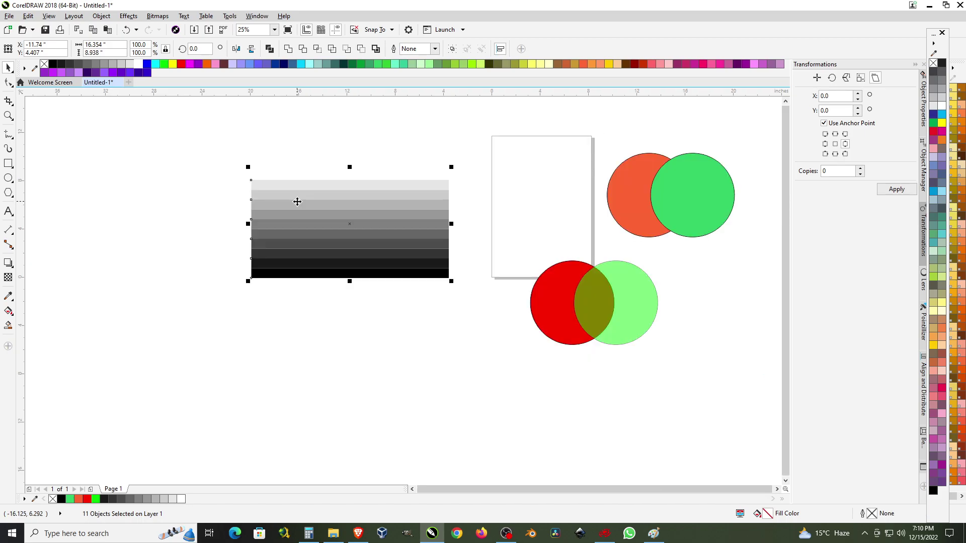
Step: Move the green lens circle over the ramp, enlarge it, and remove its outline
{"action": "left_click", "coordinate": [648, 325]}
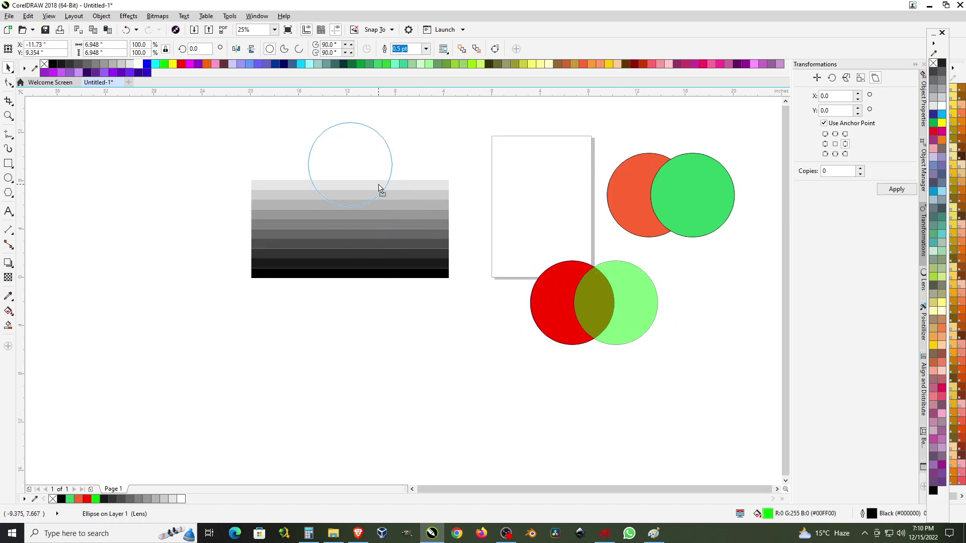
{"action": "left_click_drag", "start_coordinate": [649, 325], "coordinate": [383, 187]}
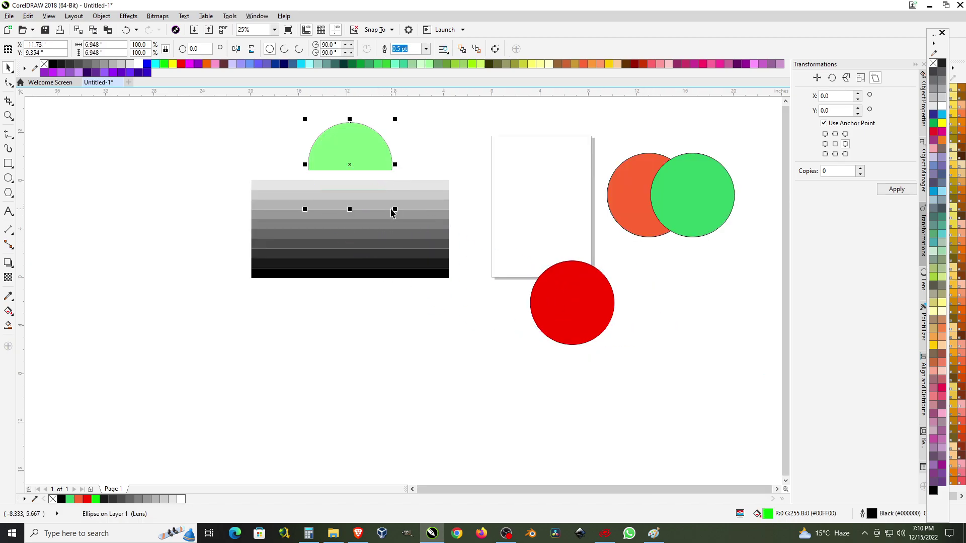
{"action": "left_click_drag", "start_coordinate": [393, 211], "coordinate": [500, 314]}
{"action": "scroll", "coordinate": [334, 216], "scroll_direction": "up", "scroll_amount": 1}
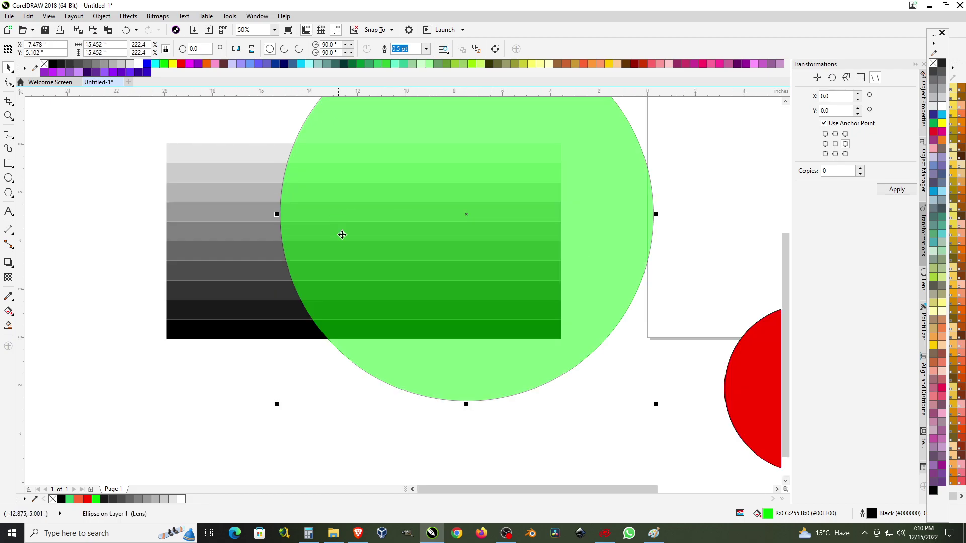
{"action": "scroll", "coordinate": [345, 255], "scroll_direction": "up", "scroll_amount": 1}
{"action": "scroll", "coordinate": [323, 233], "scroll_direction": "down", "scroll_amount": 1}
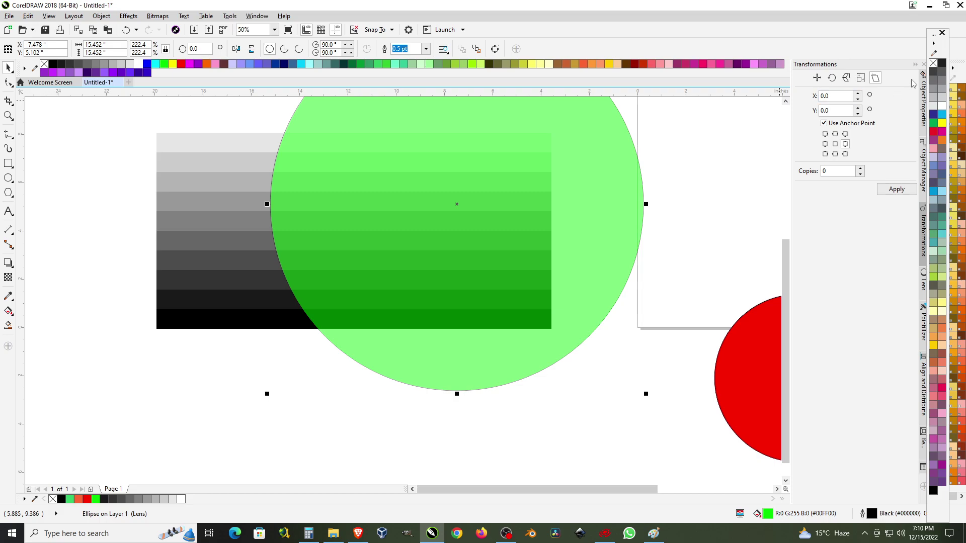
{"action": "right_click", "coordinate": [934, 62]}
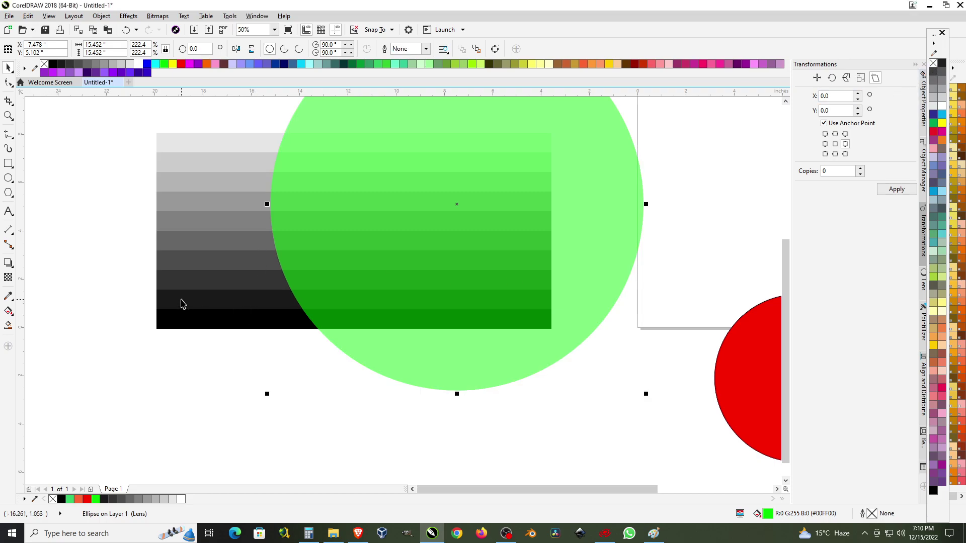
{"action": "left_click", "coordinate": [8, 296]}
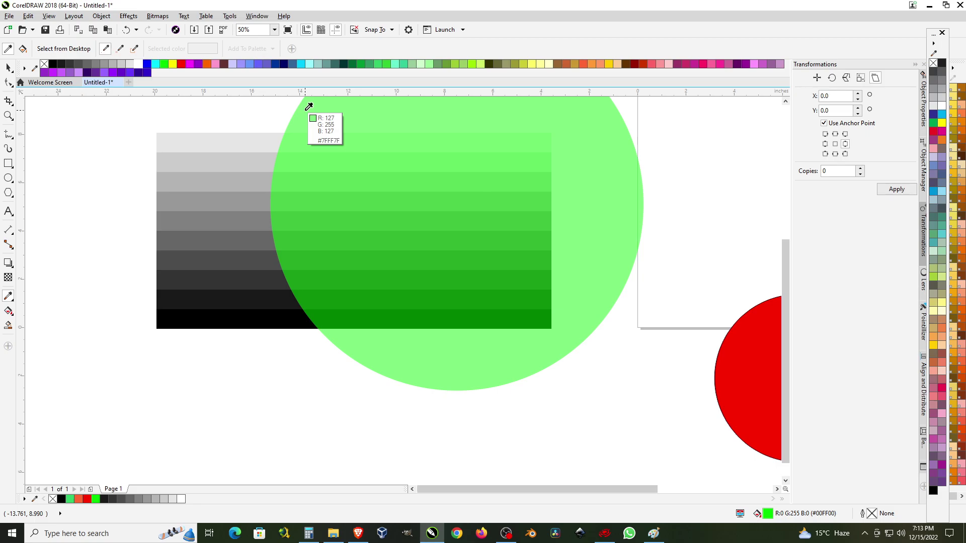
{"action": "scroll", "coordinate": [322, 176], "scroll_direction": "down", "scroll_amount": 1}
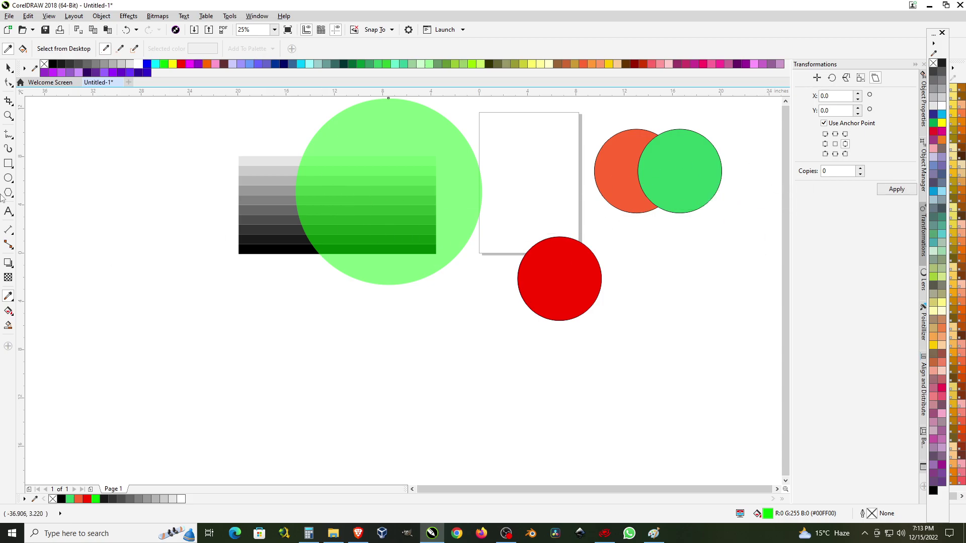
{"action": "left_click", "coordinate": [9, 68]}
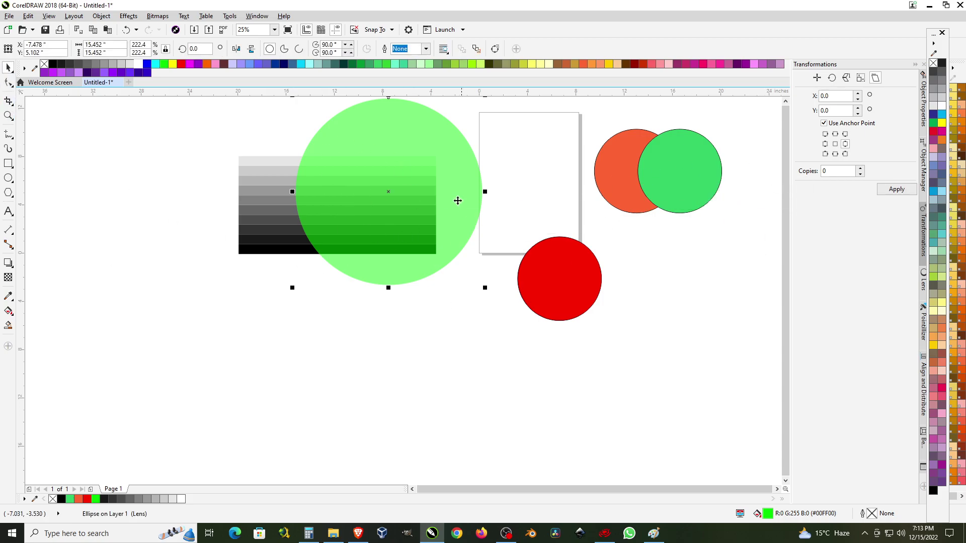
{"action": "left_click", "coordinate": [324, 355]}
{"action": "scroll", "coordinate": [171, 311], "scroll_direction": "down", "scroll_amount": 1}
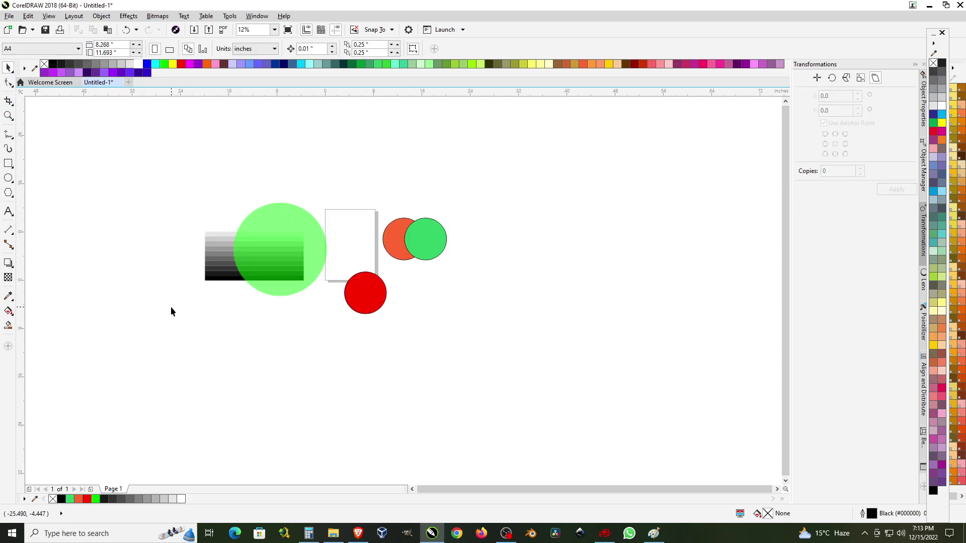
{"action": "scroll", "coordinate": [317, 276], "scroll_direction": "up", "scroll_amount": 1}
{"action": "scroll", "coordinate": [369, 295], "scroll_direction": "down", "scroll_amount": 1}
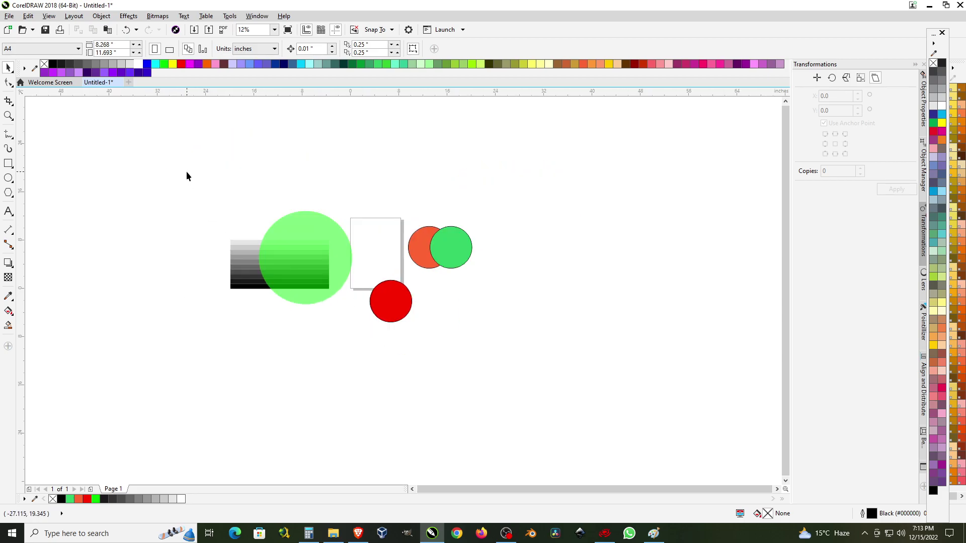
{"action": "left_click_drag", "start_coordinate": [187, 176], "coordinate": [378, 331]}
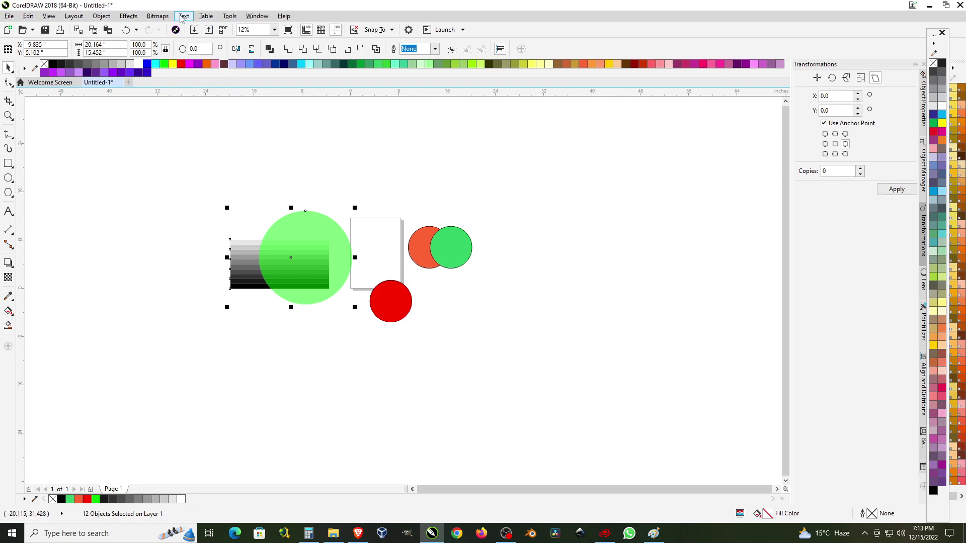
{"action": "left_click", "coordinate": [158, 16]}
{"action": "left_click", "coordinate": [179, 30]}
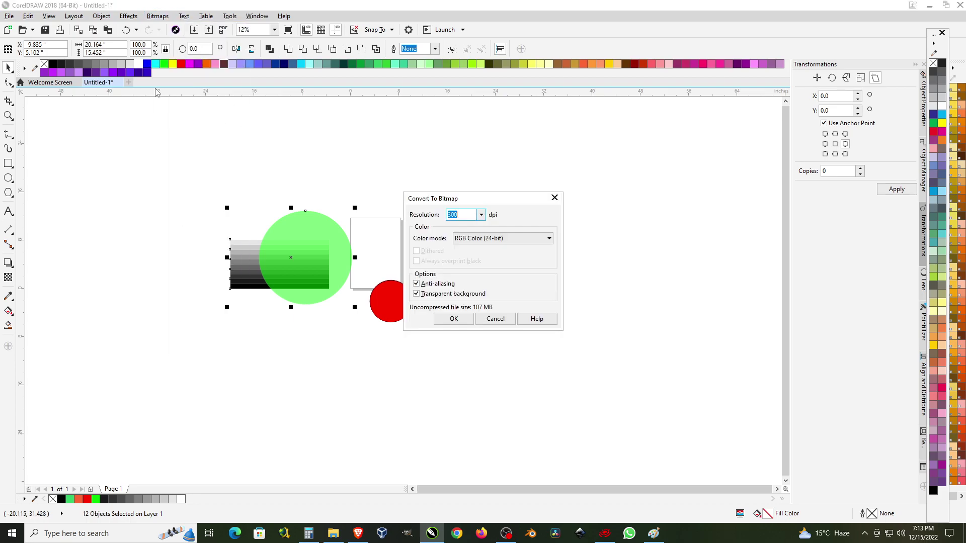
{"action": "left_click", "coordinate": [452, 321]}
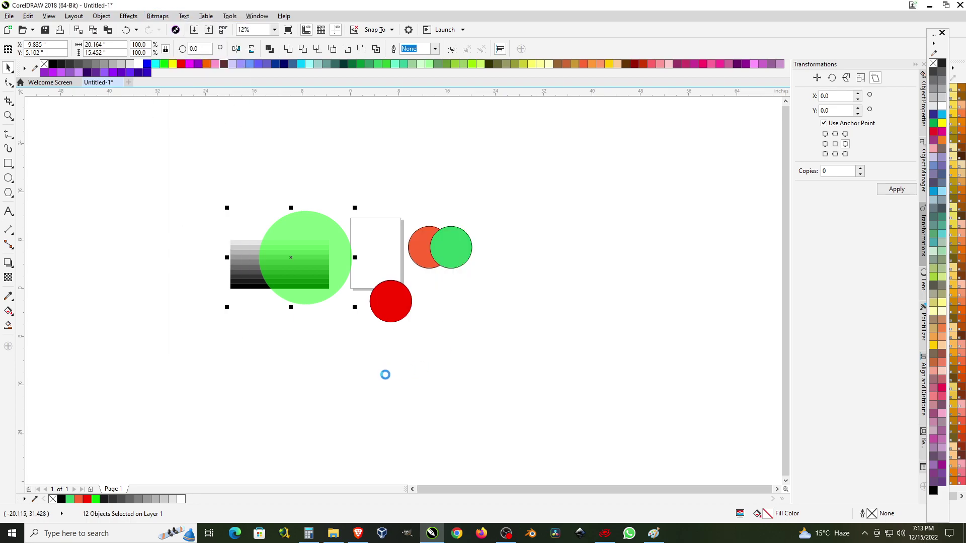
{"action": "scroll", "coordinate": [297, 265], "scroll_direction": "up", "scroll_amount": 2}
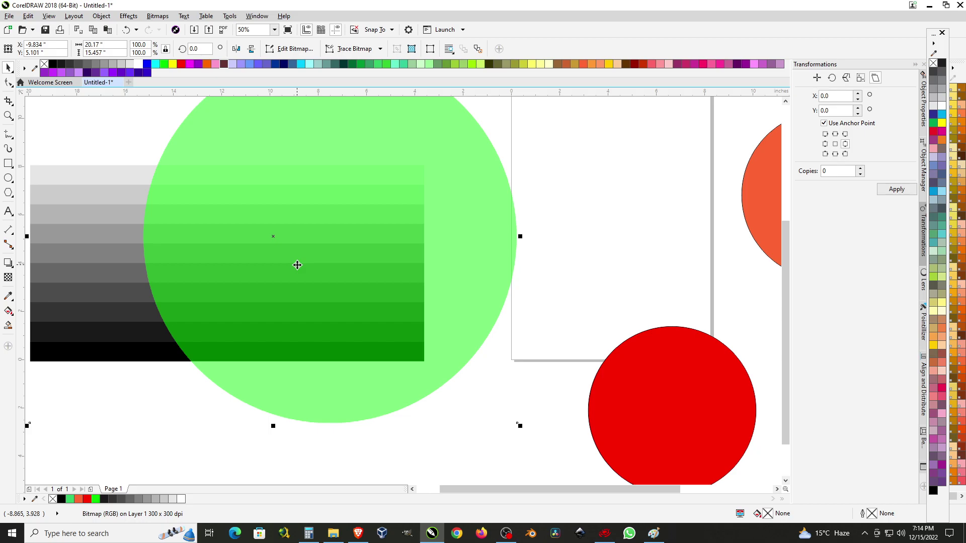
{"action": "key", "text": "ctrl+z"}
{"action": "scroll", "coordinate": [347, 338], "scroll_direction": "down", "scroll_amount": 1}
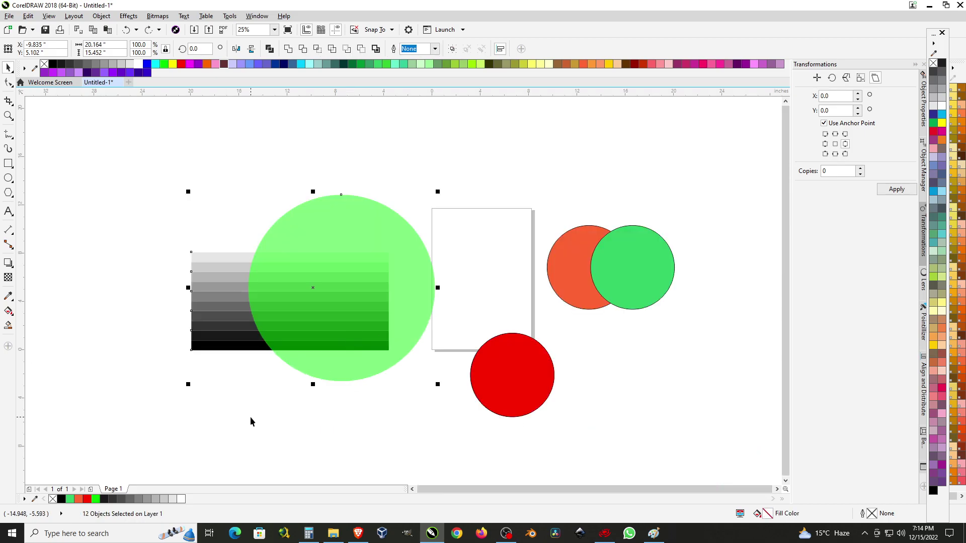
{"action": "left_click", "coordinate": [252, 422]}
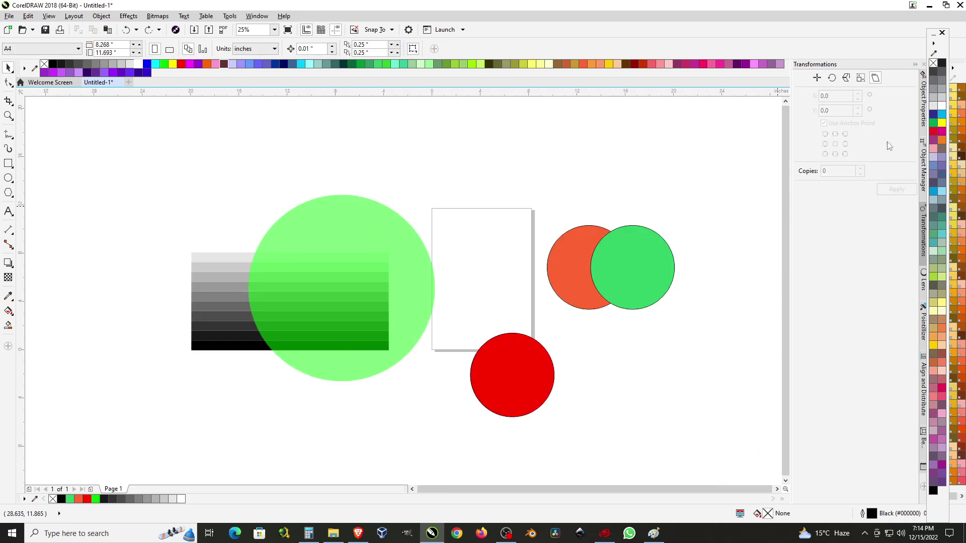
Step: Float the RGB palette and dock it under the toolbars
{"action": "left_click", "coordinate": [214, 347]}
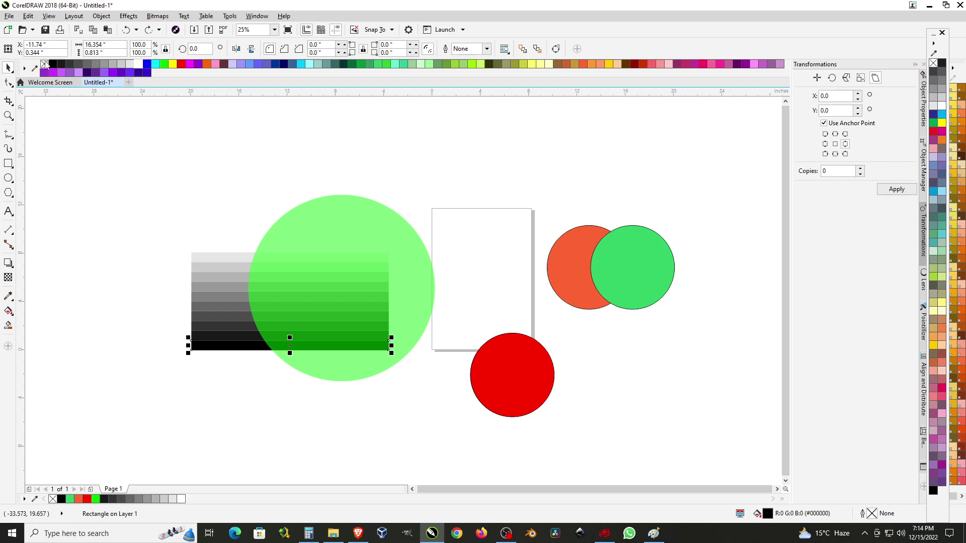
{"action": "left_click_drag", "start_coordinate": [17, 66], "coordinate": [69, 175]}
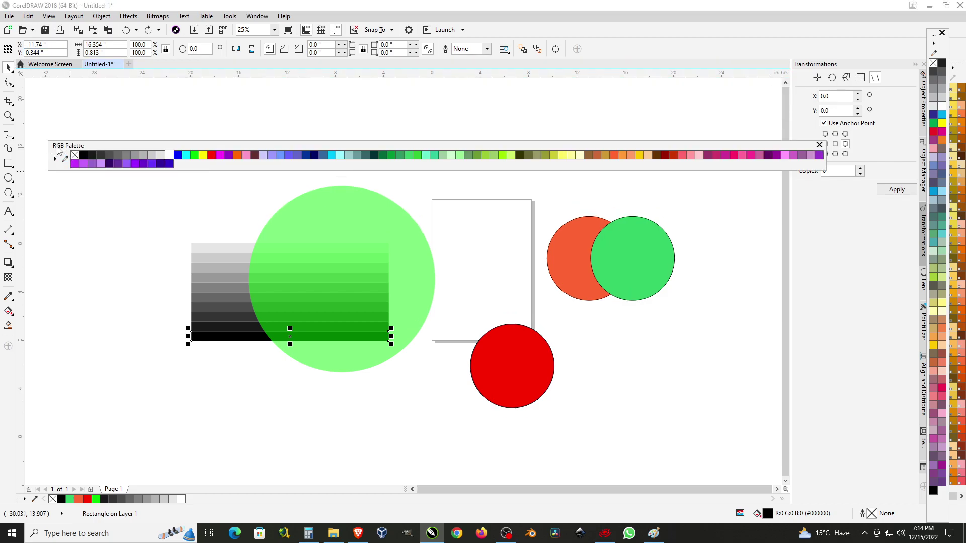
{"action": "left_click_drag", "start_coordinate": [58, 150], "coordinate": [45, 68]}
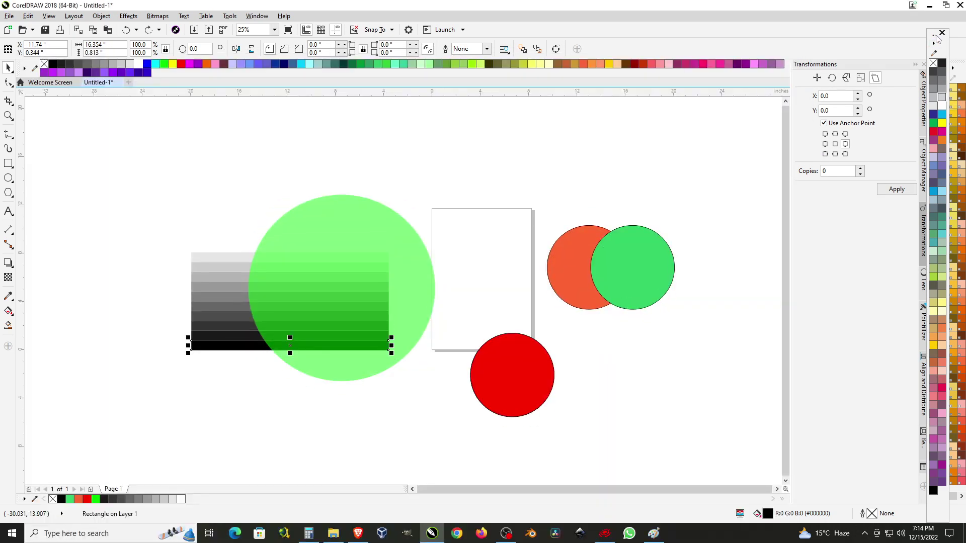
Step: Pull out the CMYK palette, narrow it to three columns and re-dock it
{"action": "mouse_move", "coordinate": [936, 39]}
{"action": "left_mouse_down"}
{"action": "mouse_move", "coordinate": [624, 103]}
{"action": "mouse_move", "coordinate": [727, 114]}
{"action": "left_mouse_up"}
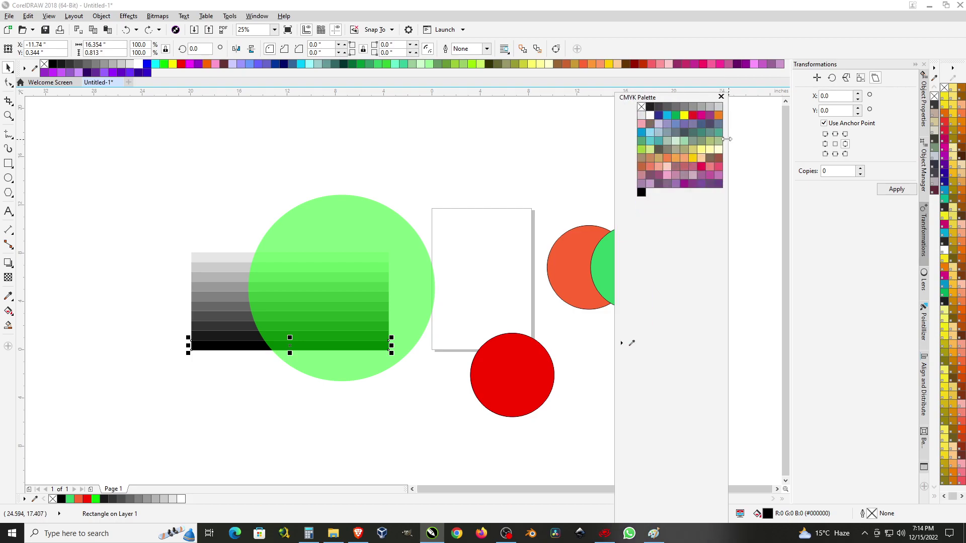
{"action": "left_click_drag", "start_coordinate": [728, 139], "coordinate": [646, 139]}
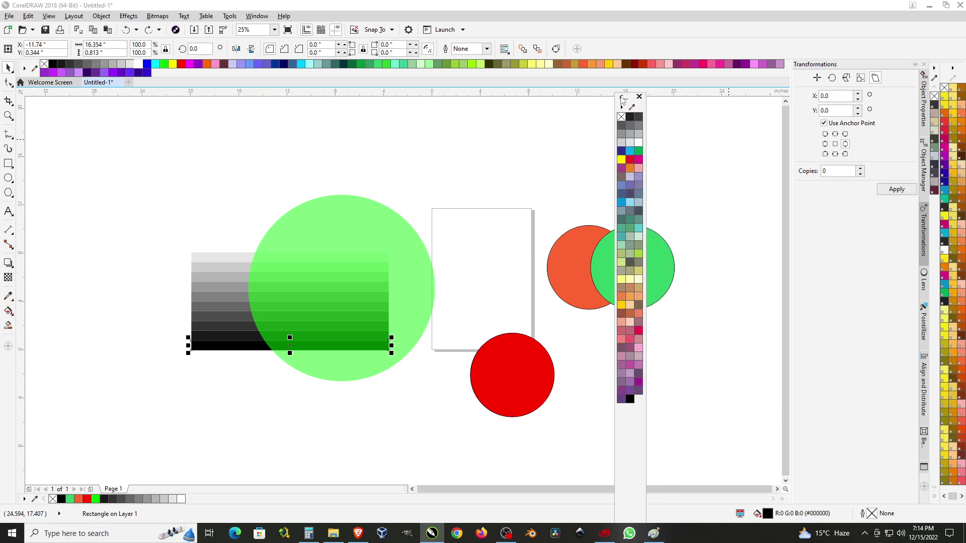
{"action": "left_click_drag", "start_coordinate": [622, 99], "coordinate": [938, 72]}
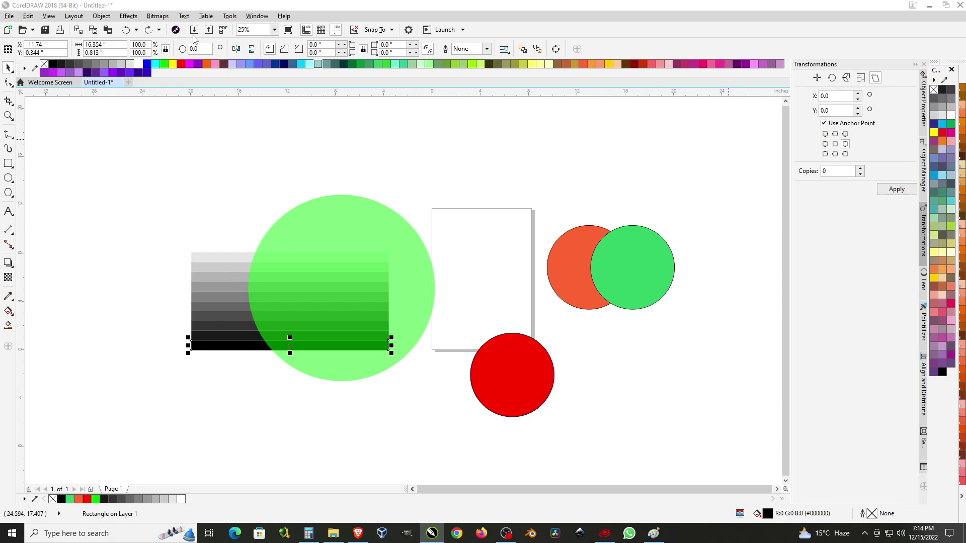
{"action": "left_click", "coordinate": [257, 16]}
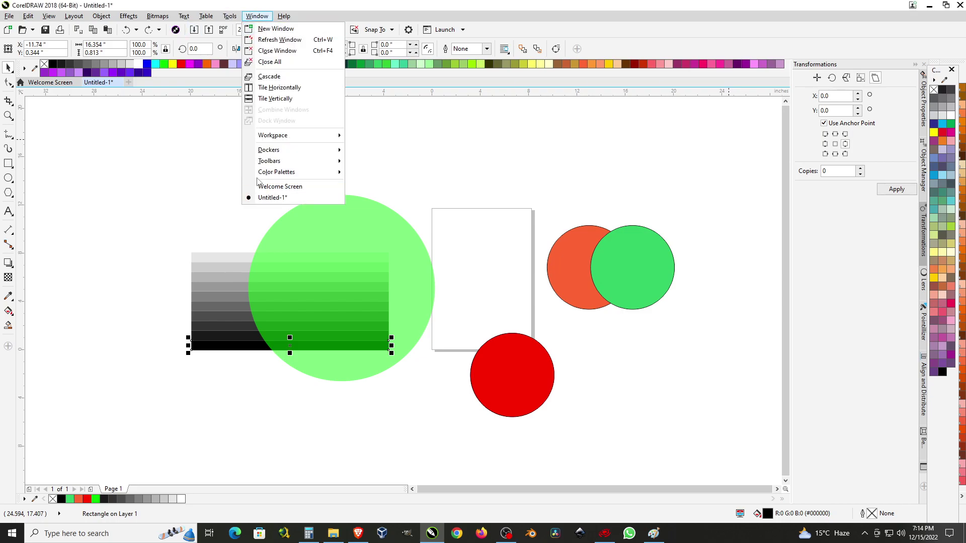
{"action": "mouse_move", "coordinate": [276, 173]}
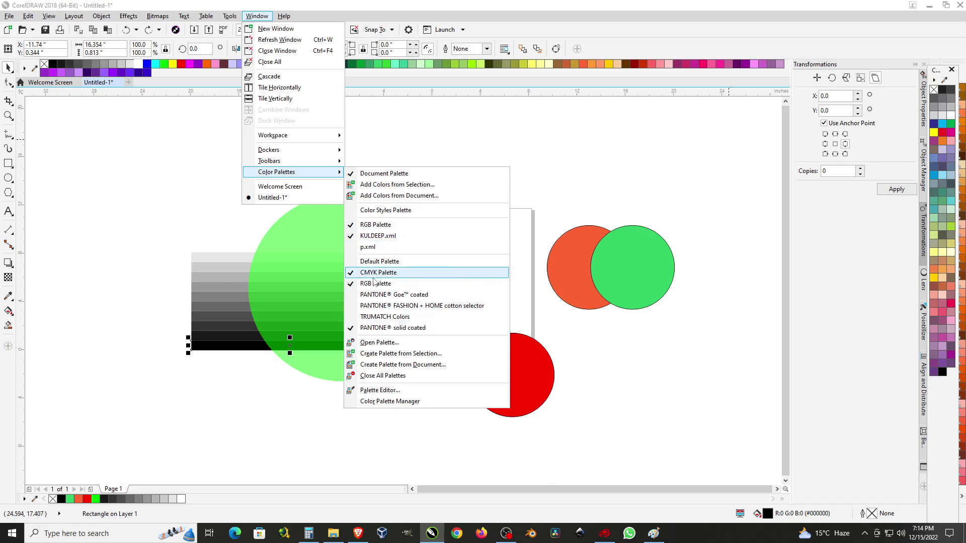
{"action": "key", "text": "Escape"}
{"action": "key", "text": "Escape"}
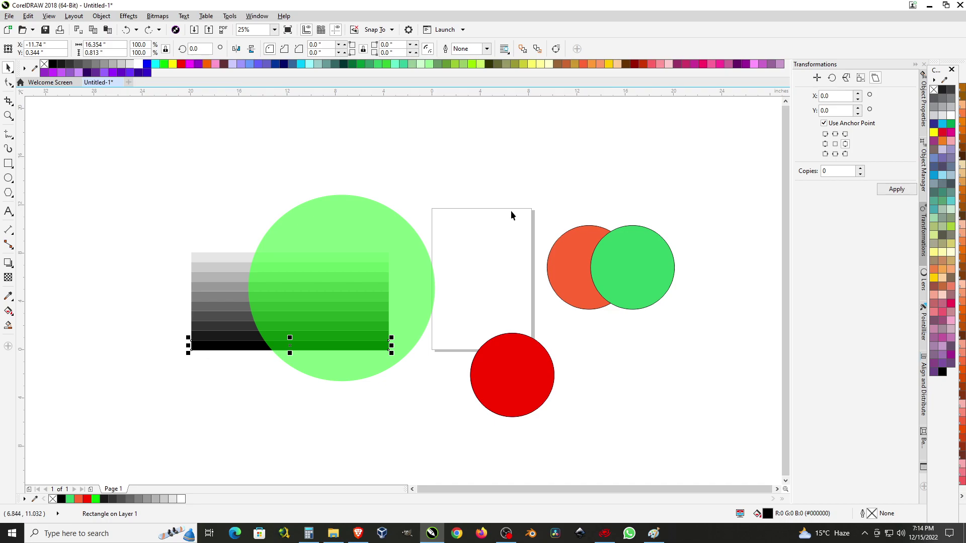
{"action": "left_click", "coordinate": [294, 200]}
{"action": "left_click", "coordinate": [204, 347]}
Step: Fill the bottom stripes with black and dark greys (80%, 70%, 50%, 40% black)
{"action": "left_click", "coordinate": [945, 95]}
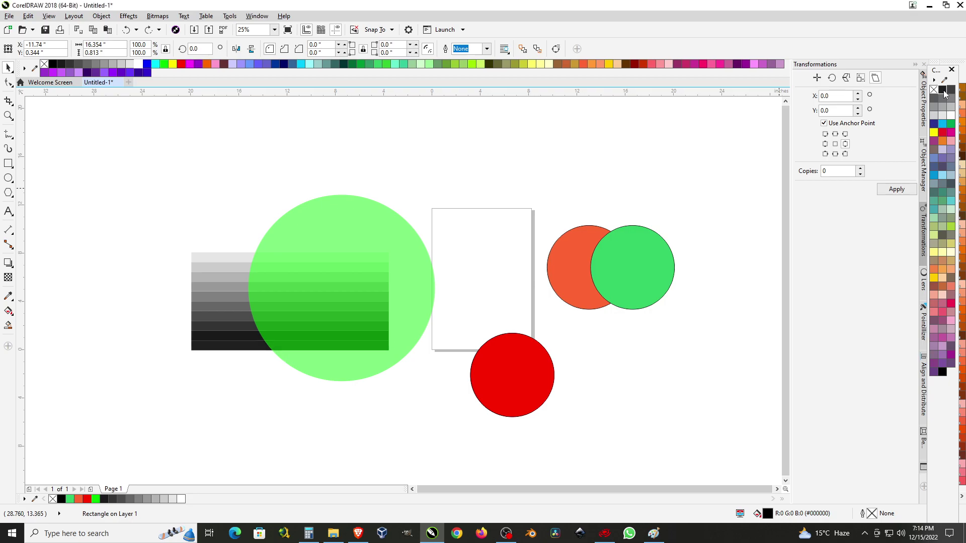
{"action": "left_click", "coordinate": [214, 332]}
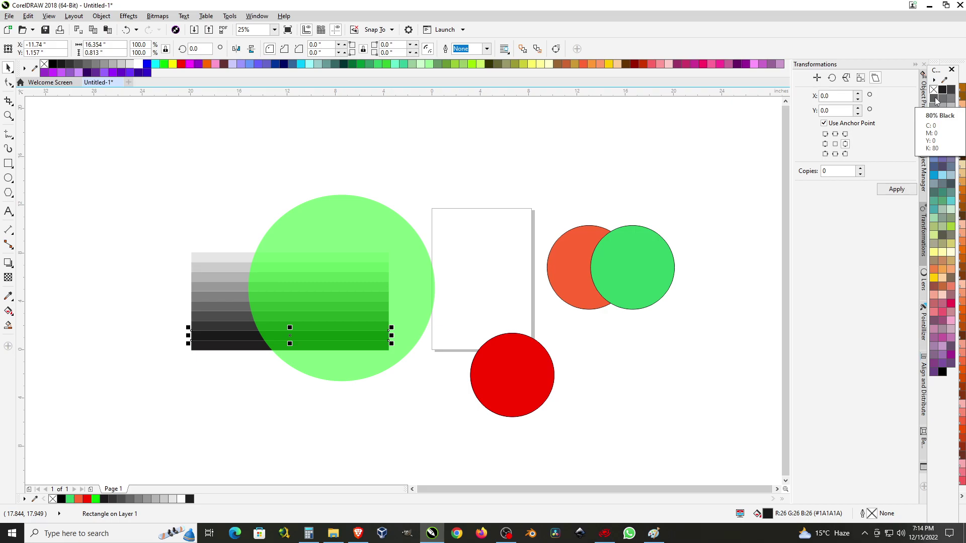
{"action": "left_click", "coordinate": [935, 98]}
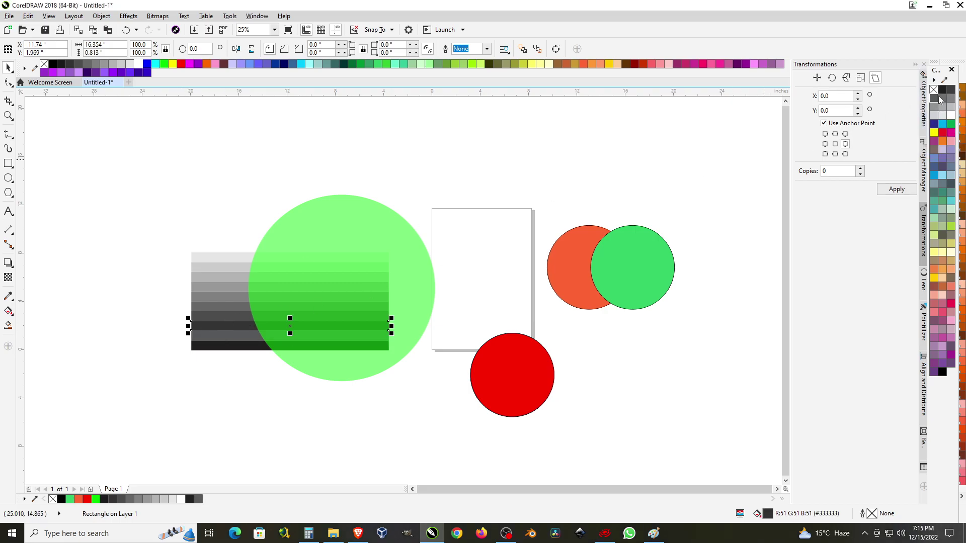
{"action": "left_click", "coordinate": [943, 100]}
{"action": "left_click", "coordinate": [213, 316]}
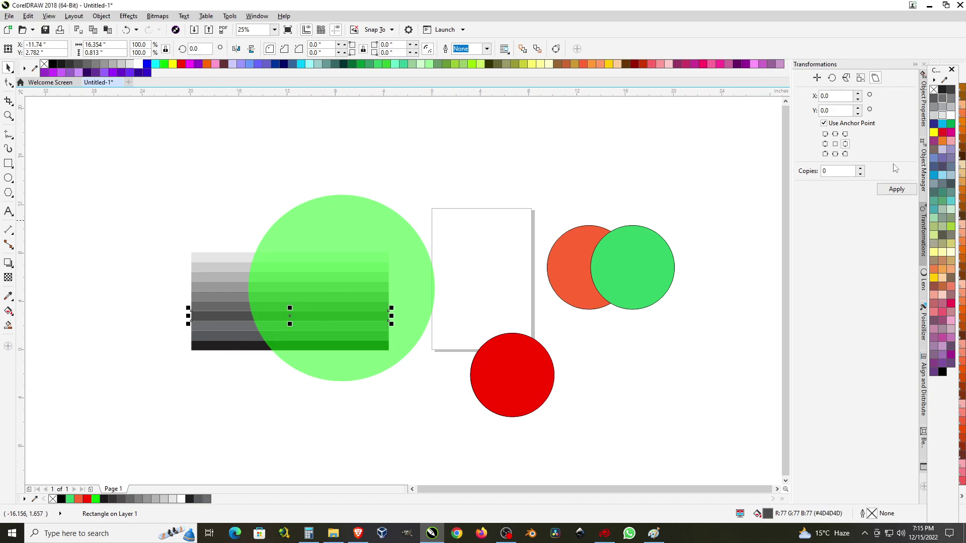
{"action": "left_click", "coordinate": [937, 102]}
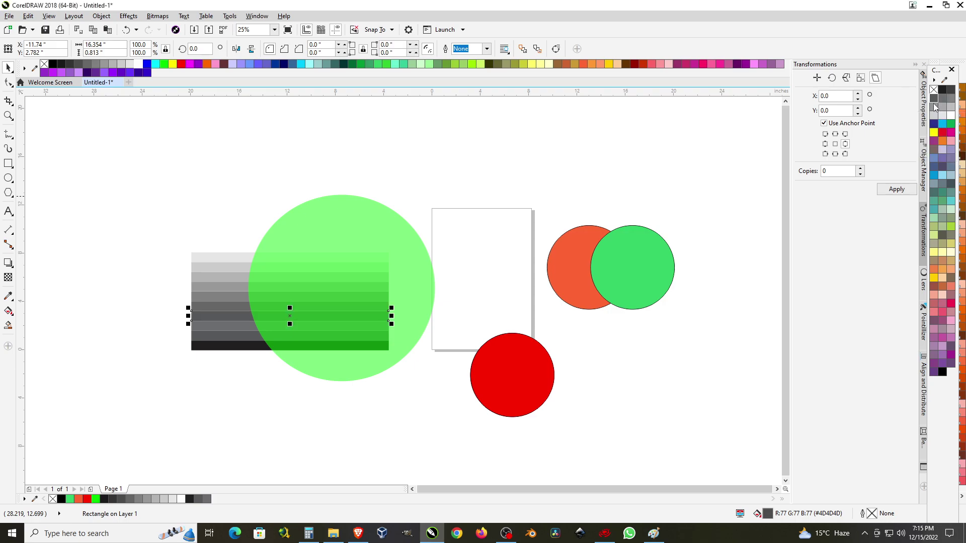
{"action": "left_click", "coordinate": [942, 107]}
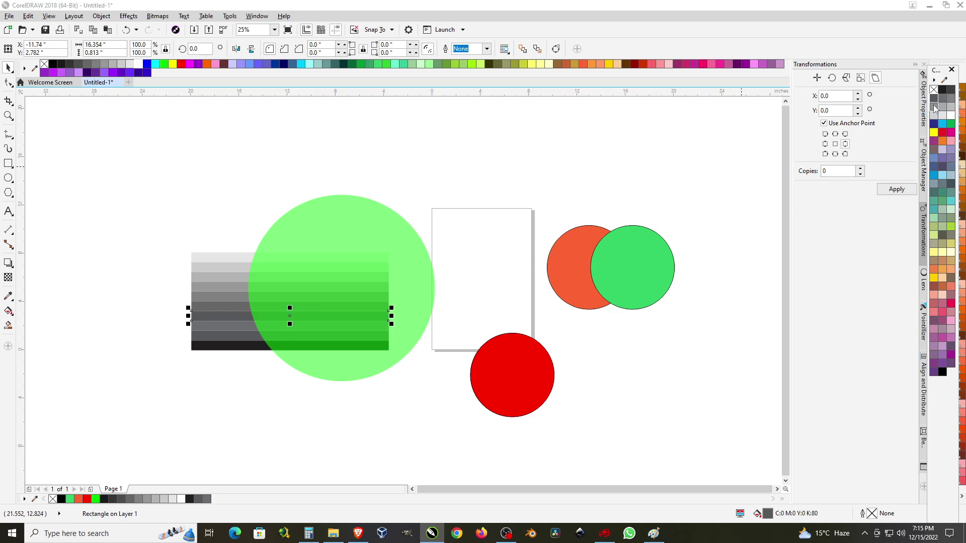
{"action": "left_click", "coordinate": [223, 307]}
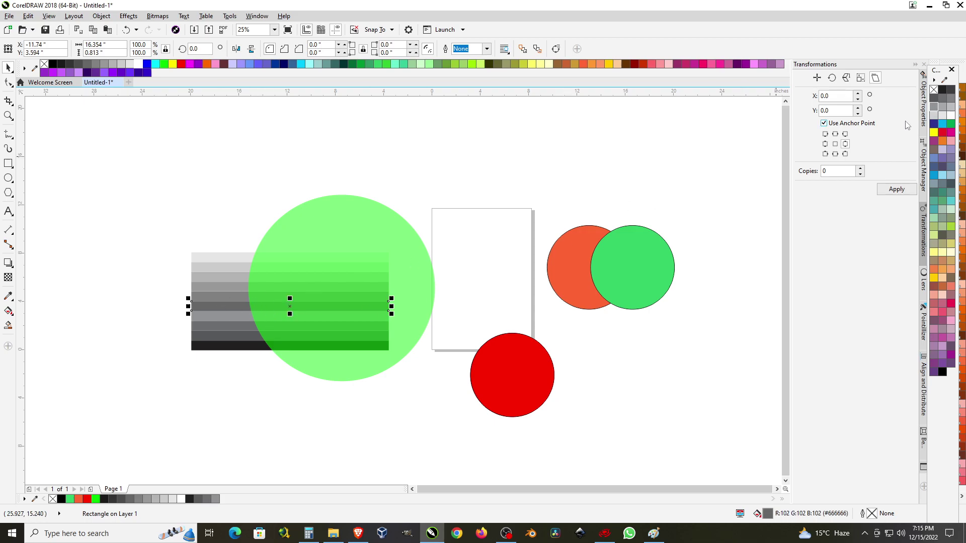
{"action": "left_click", "coordinate": [942, 106]}
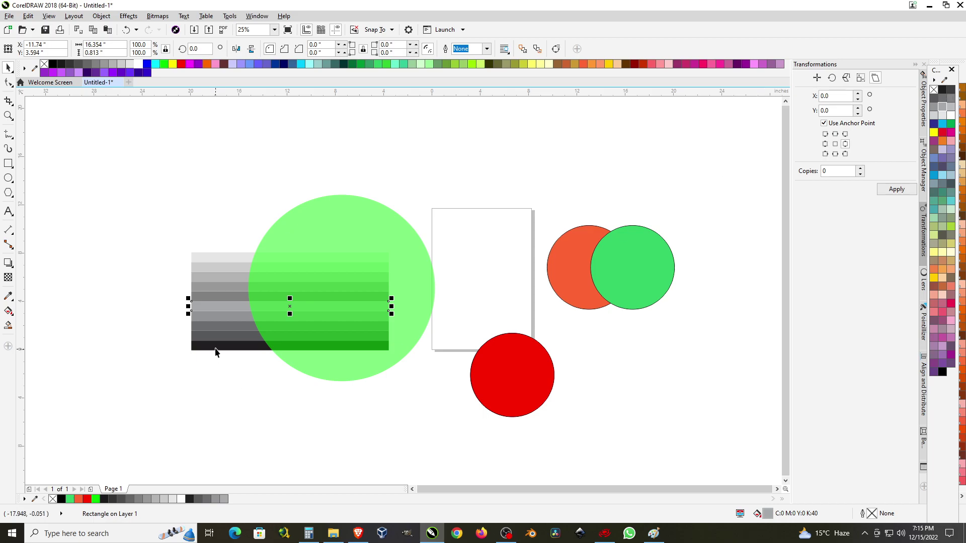
{"action": "left_click", "coordinate": [220, 337]}
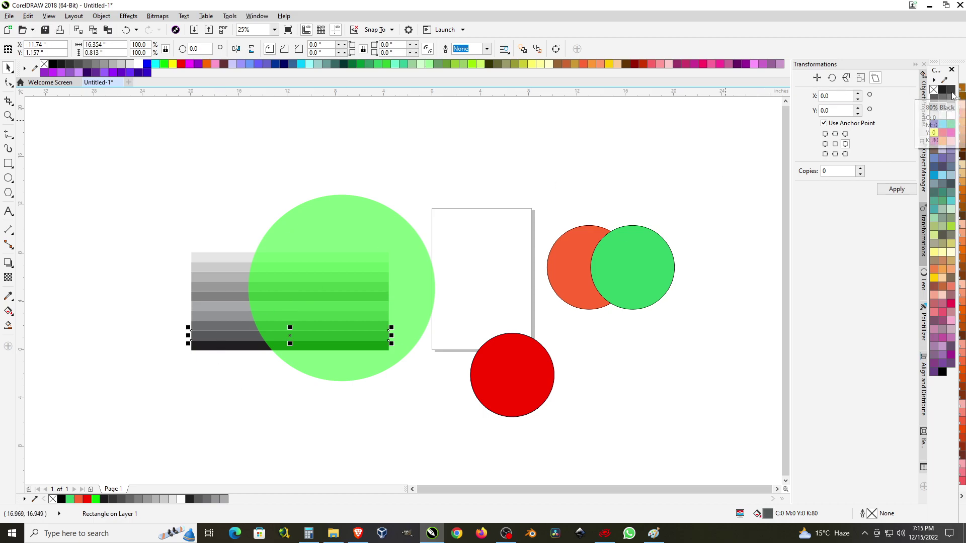
{"action": "left_click", "coordinate": [951, 91]}
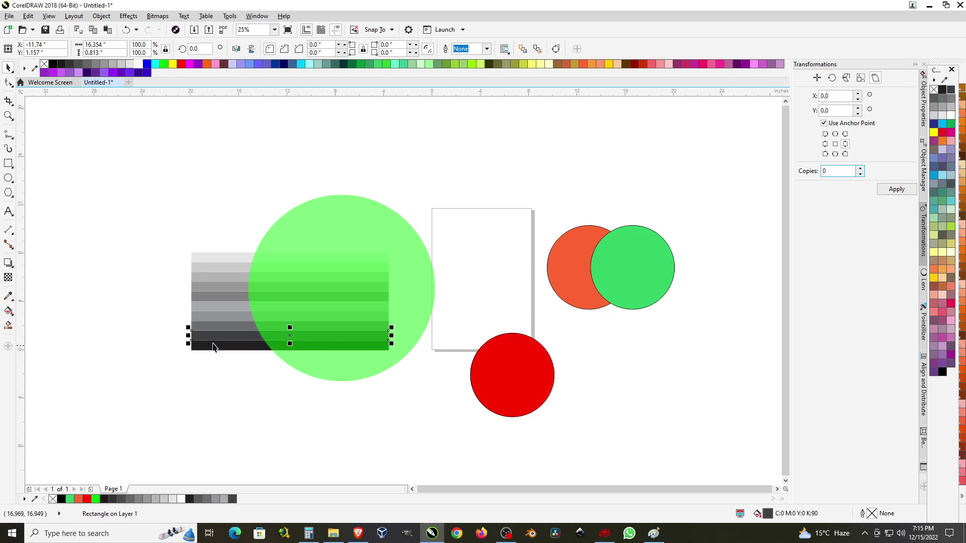
{"action": "left_click", "coordinate": [205, 325]}
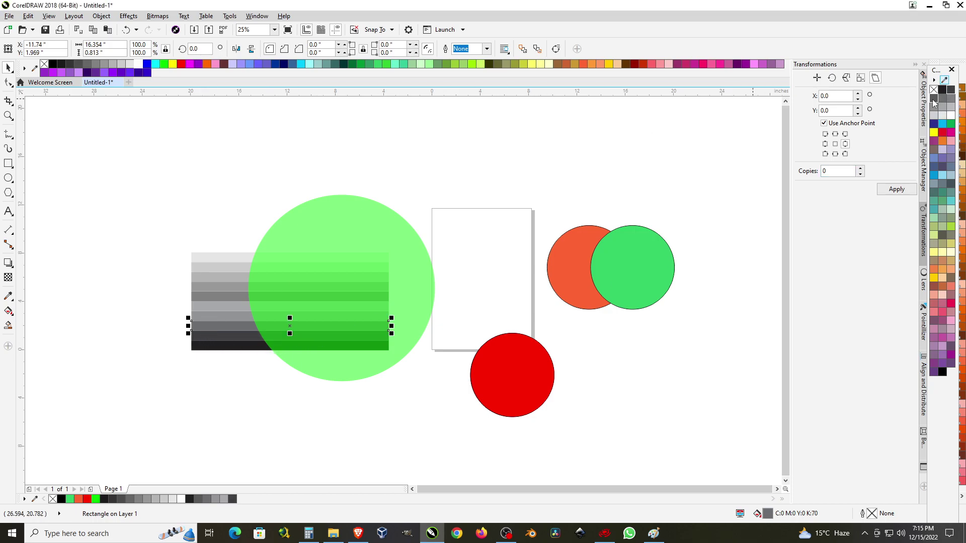
{"action": "left_click", "coordinate": [934, 101]}
{"action": "left_click", "coordinate": [213, 321]}
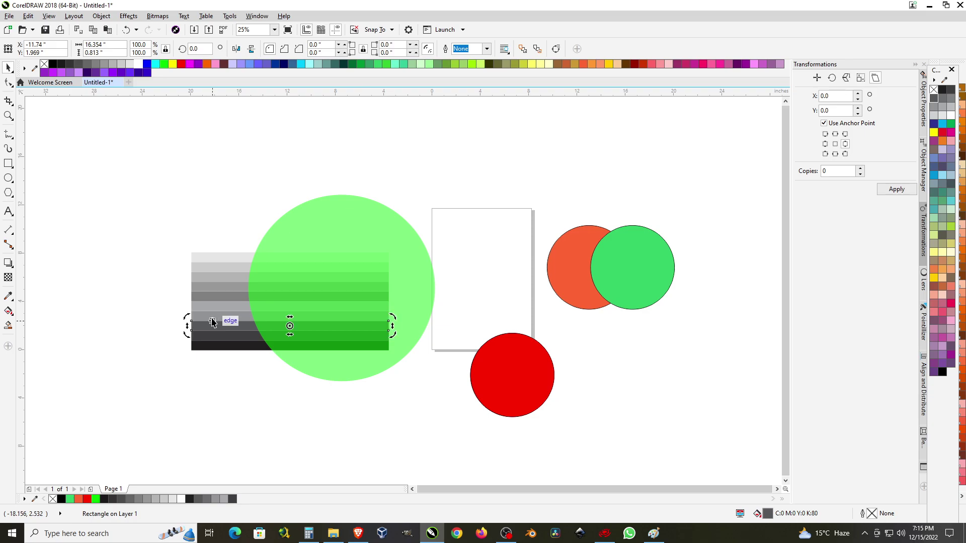
Step: Recolour the upper stripes with progressively lighter greys, palest at the top
{"action": "left_click", "coordinate": [212, 314]}
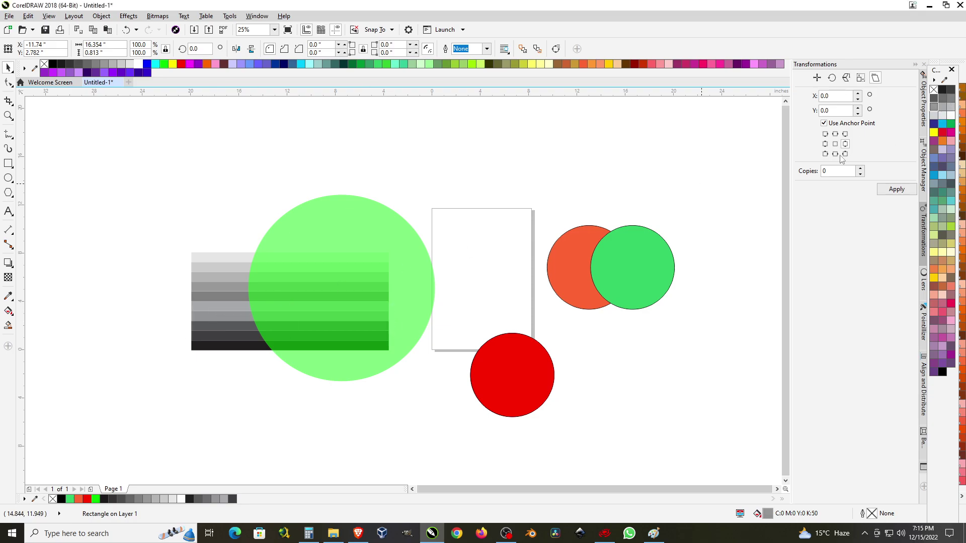
{"action": "left_click", "coordinate": [230, 308]}
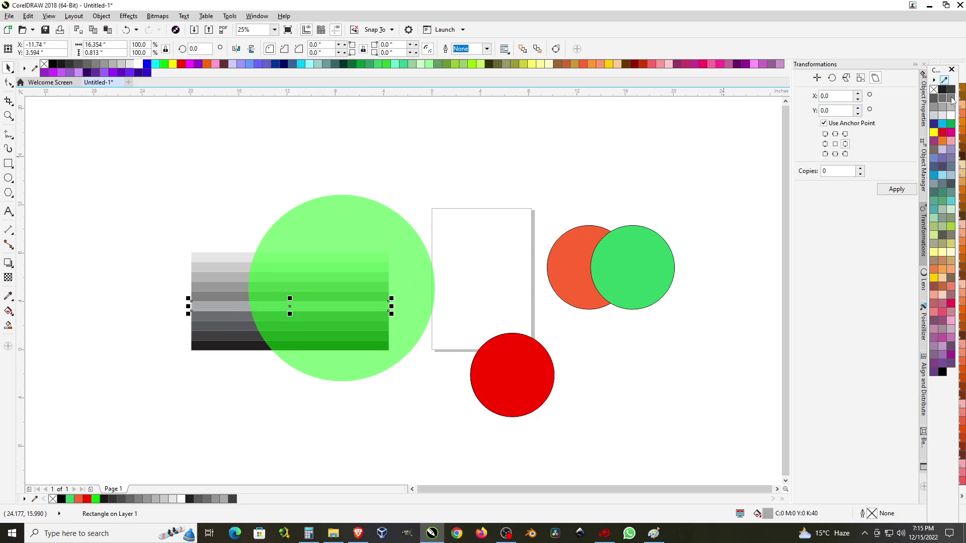
{"action": "left_click", "coordinate": [952, 101]}
{"action": "left_click", "coordinate": [219, 296]}
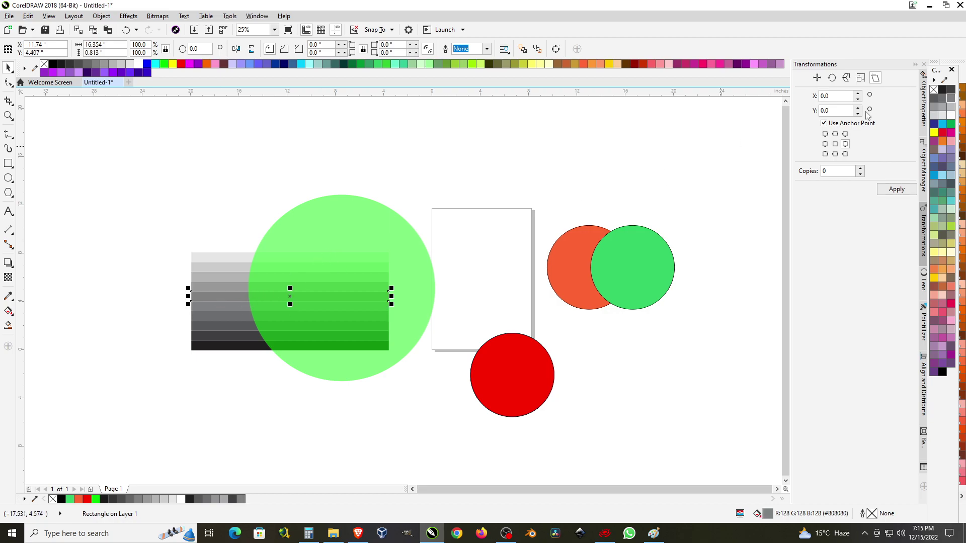
{"action": "left_click", "coordinate": [934, 107]}
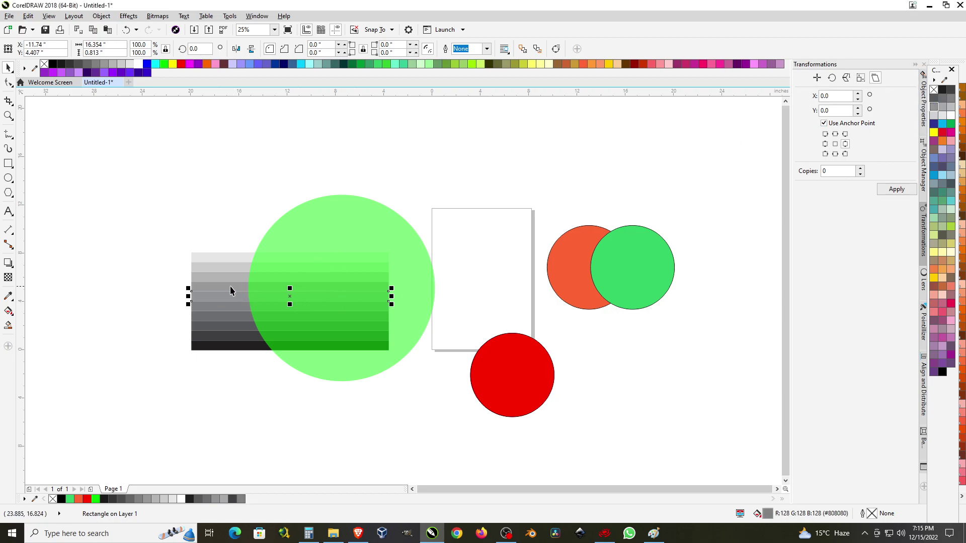
{"action": "left_click", "coordinate": [230, 285]}
{"action": "left_click", "coordinate": [942, 115]}
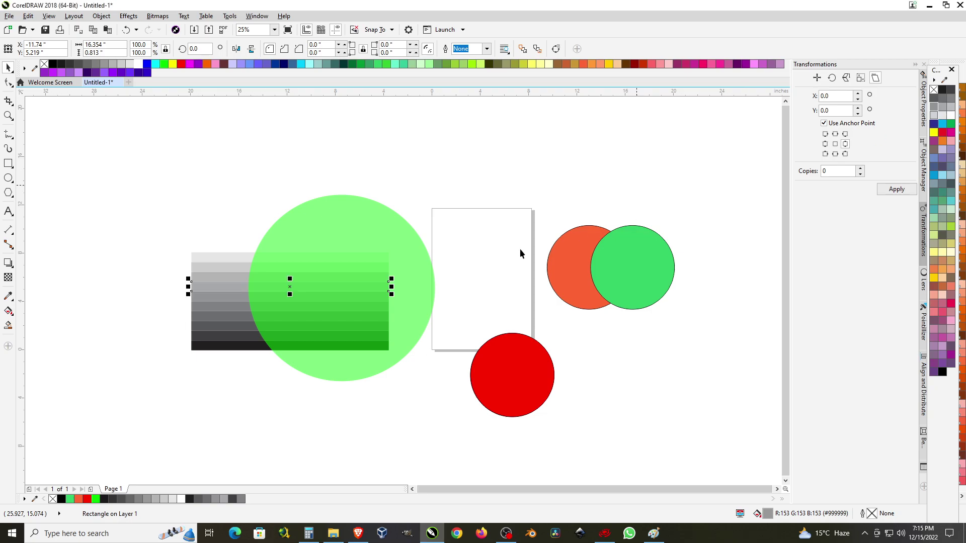
{"action": "left_click", "coordinate": [224, 276]}
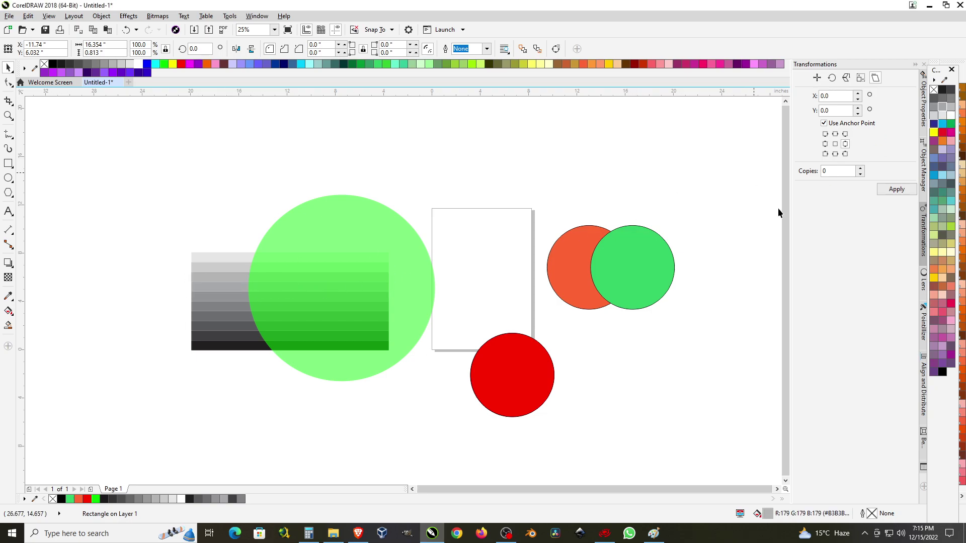
{"action": "left_click", "coordinate": [946, 107]}
{"action": "left_click", "coordinate": [218, 265]}
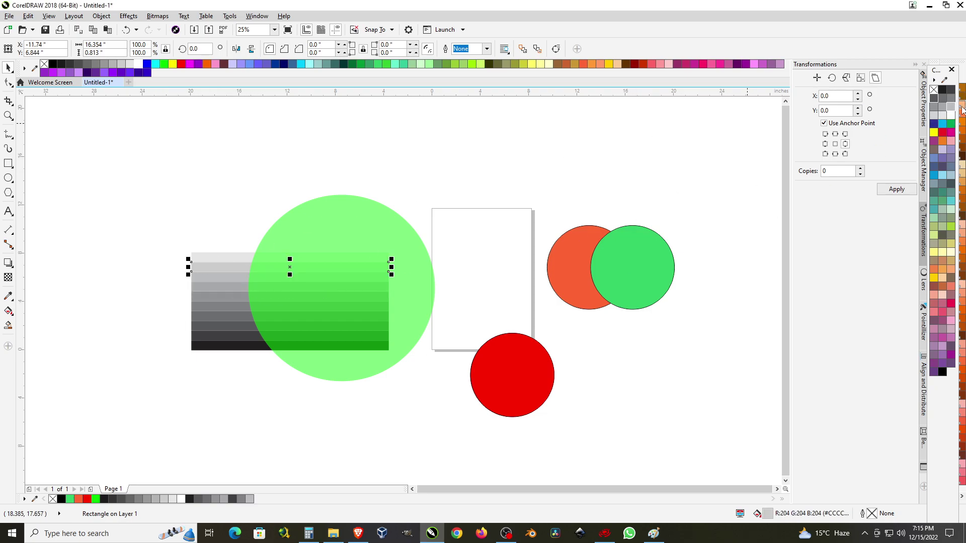
{"action": "left_click", "coordinate": [204, 254]}
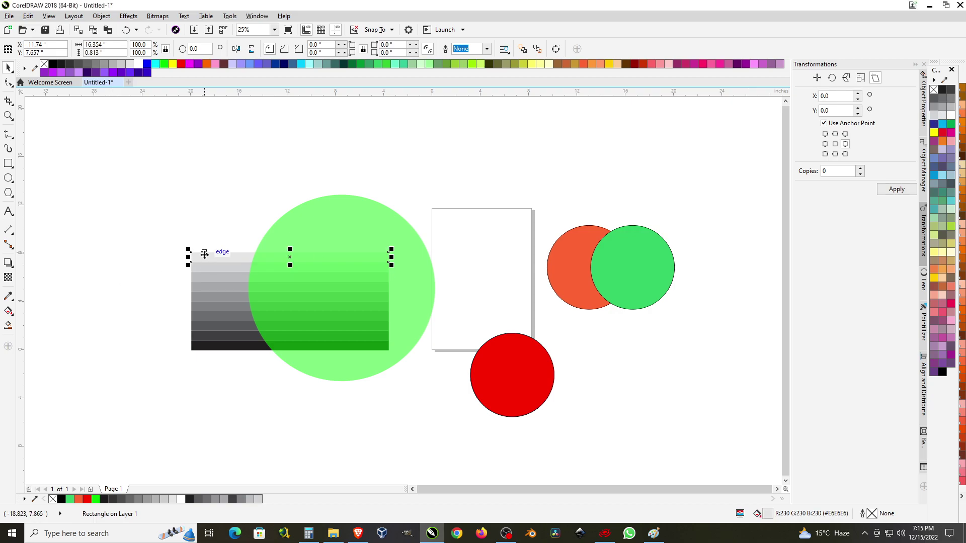
{"action": "left_click", "coordinate": [942, 115]}
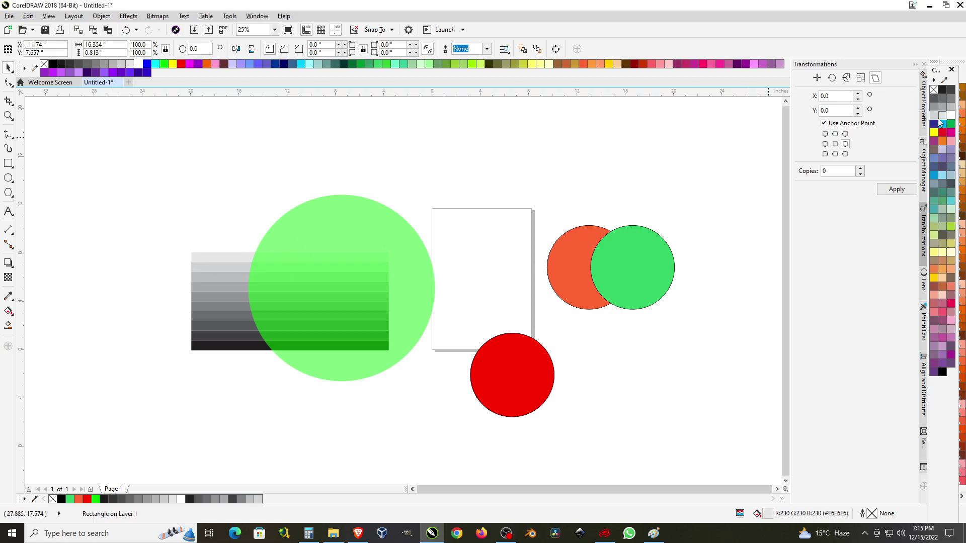
{"action": "left_click", "coordinate": [225, 244]}
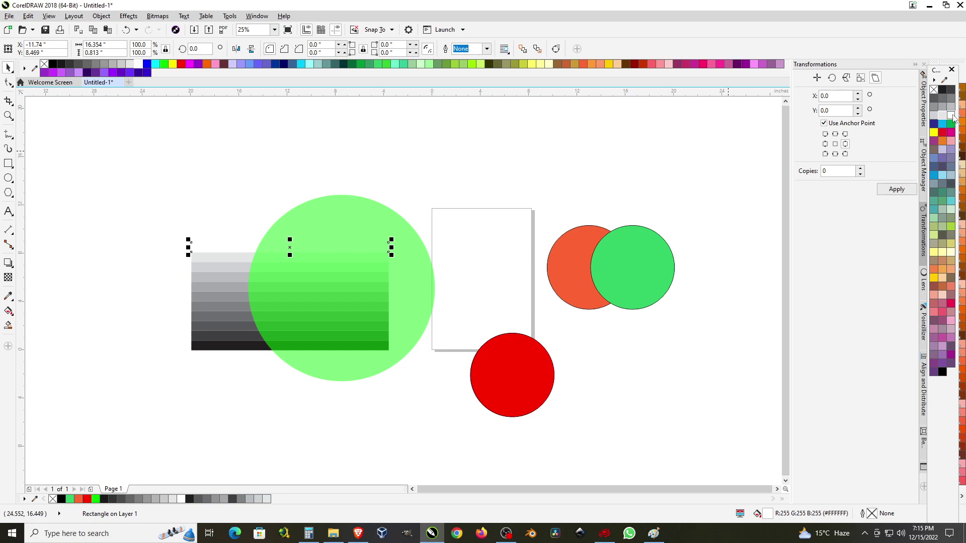
{"action": "left_click", "coordinate": [261, 190]}
{"action": "scroll", "coordinate": [261, 190], "scroll_direction": "down", "scroll_amount": 1}
{"action": "scroll", "coordinate": [328, 219], "scroll_direction": "up", "scroll_amount": 1}
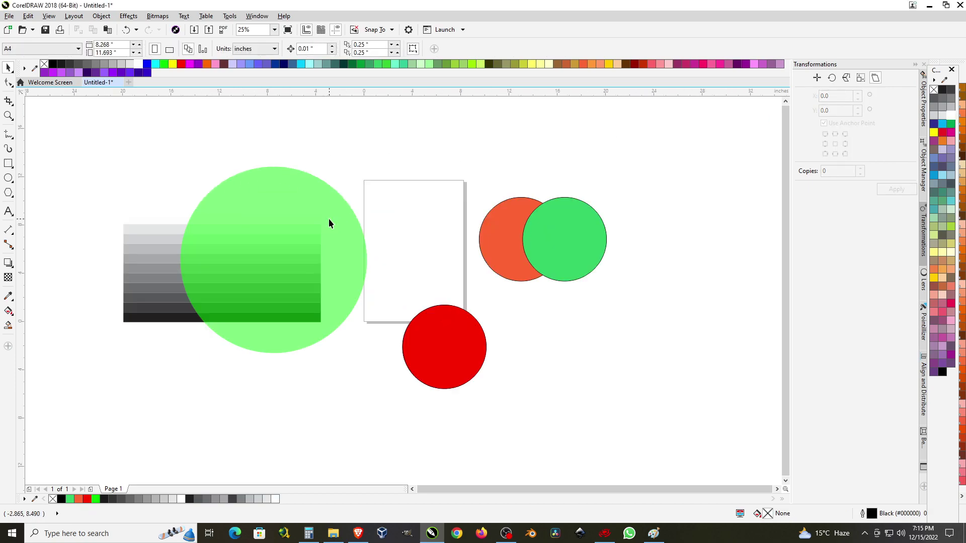
{"action": "left_click", "coordinate": [328, 220]}
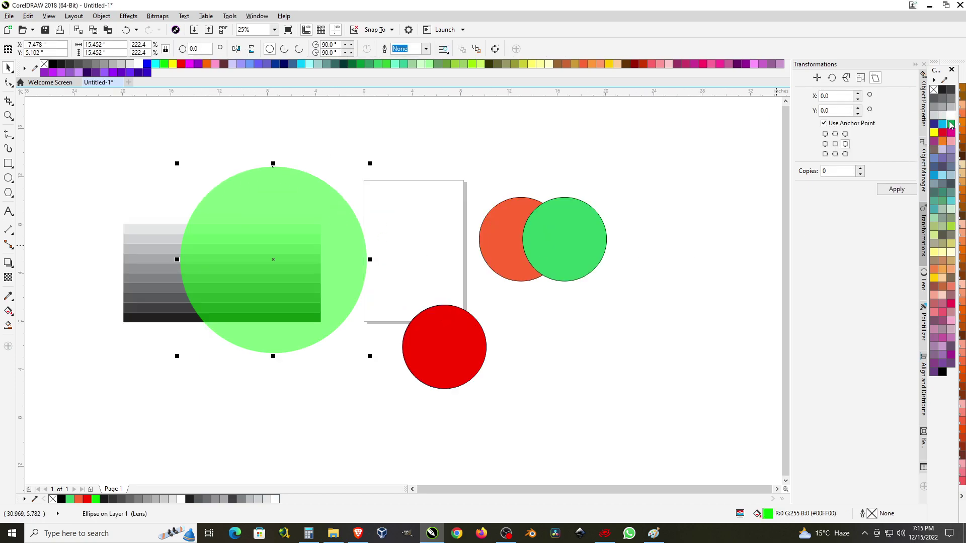
{"action": "left_click", "coordinate": [951, 124]}
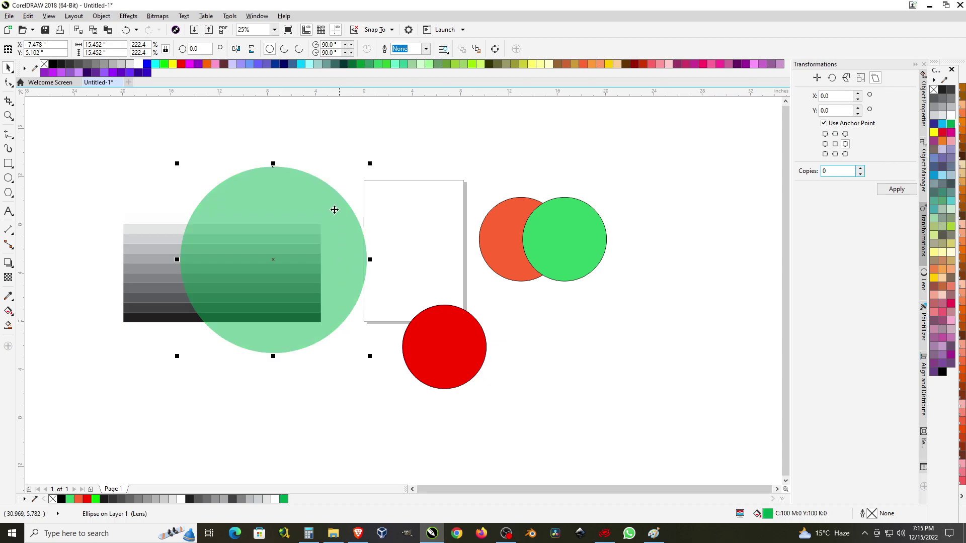
{"action": "left_click", "coordinate": [572, 242]}
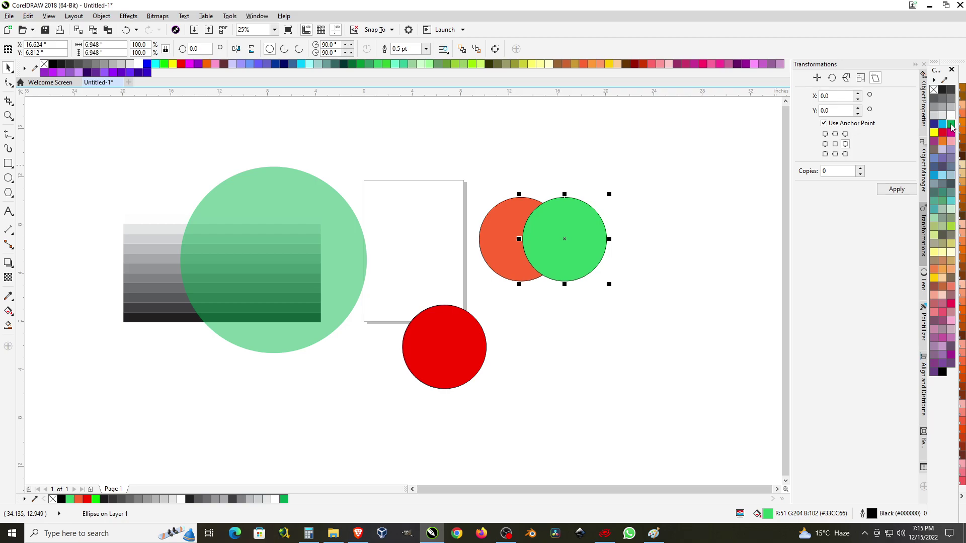
{"action": "left_click", "coordinate": [326, 216]}
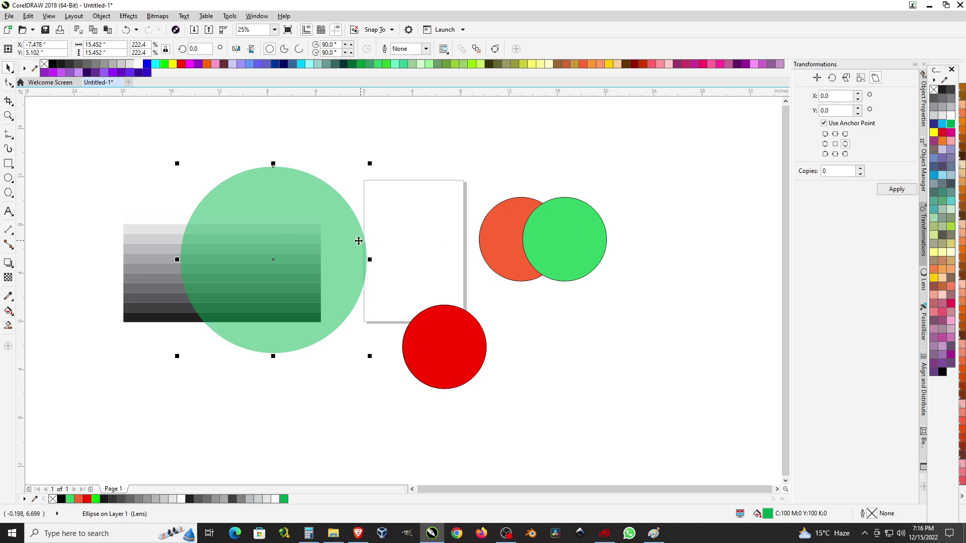
Step: Delete the lens circle and place an enlarged yellow copy of the red circle over the ramp
{"action": "key", "text": "Delete"}
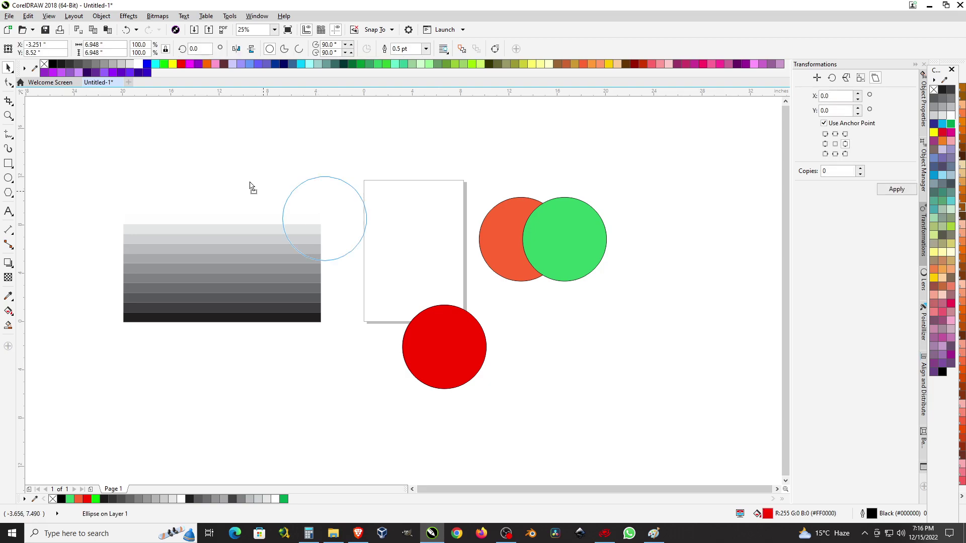
{"action": "left_click_drag", "start_coordinate": [464, 349], "coordinate": [274, 171]}
{"action": "left_click_drag", "start_coordinate": [299, 215], "coordinate": [457, 371]}
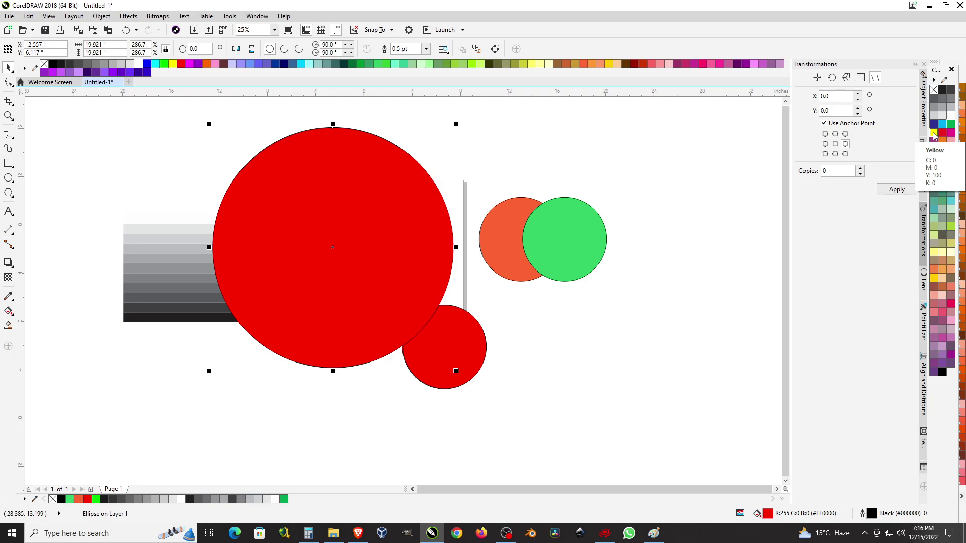
{"action": "left_click", "coordinate": [934, 134]}
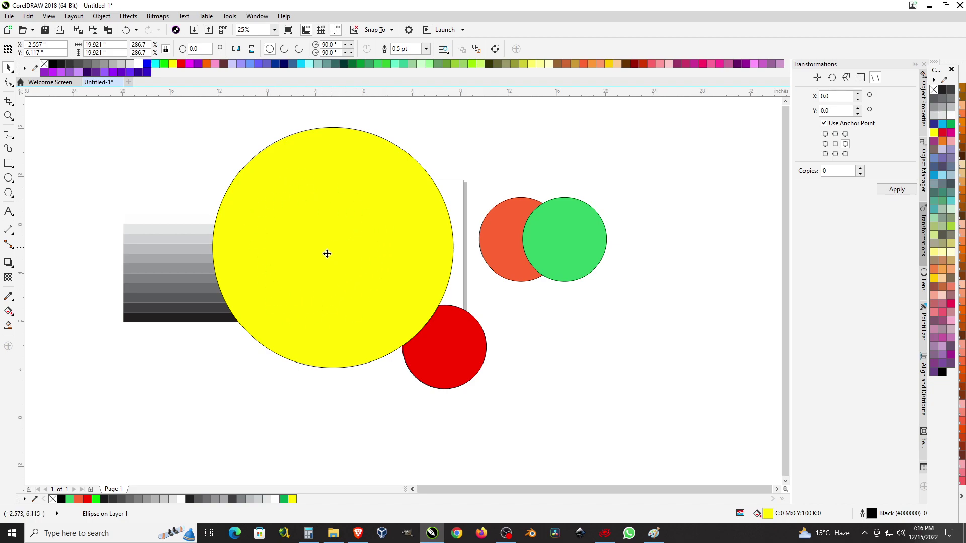
{"action": "left_click_drag", "start_coordinate": [332, 247], "coordinate": [298, 273]}
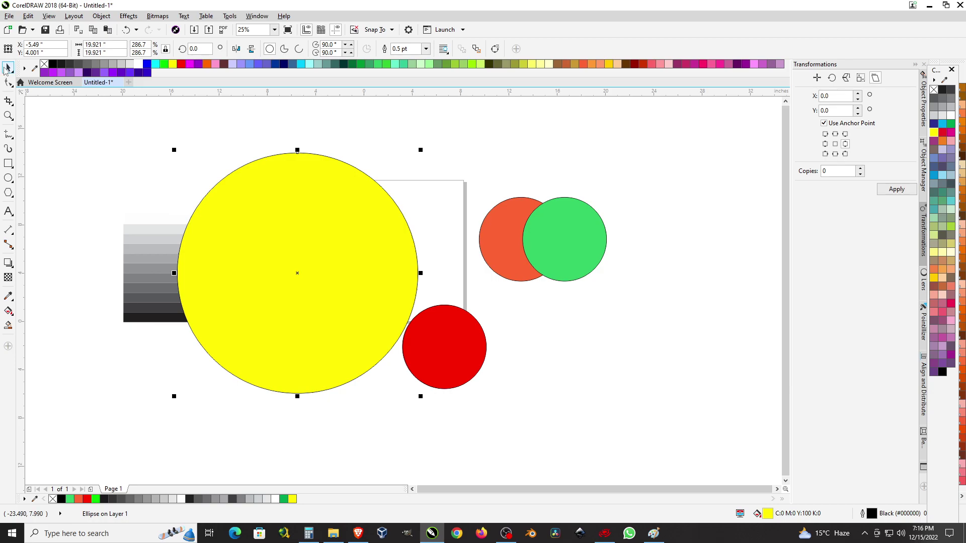
{"action": "left_click", "coordinate": [8, 295]}
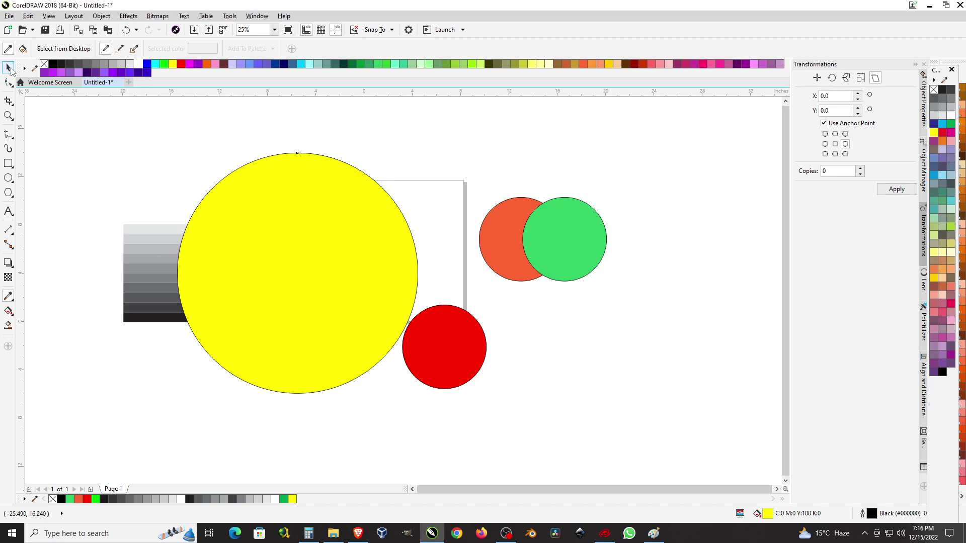
Step: Give the yellow circle 50% uniform transparency, shift it right, and remove its outline
{"action": "left_click", "coordinate": [9, 68]}
{"action": "left_click", "coordinate": [405, 281]}
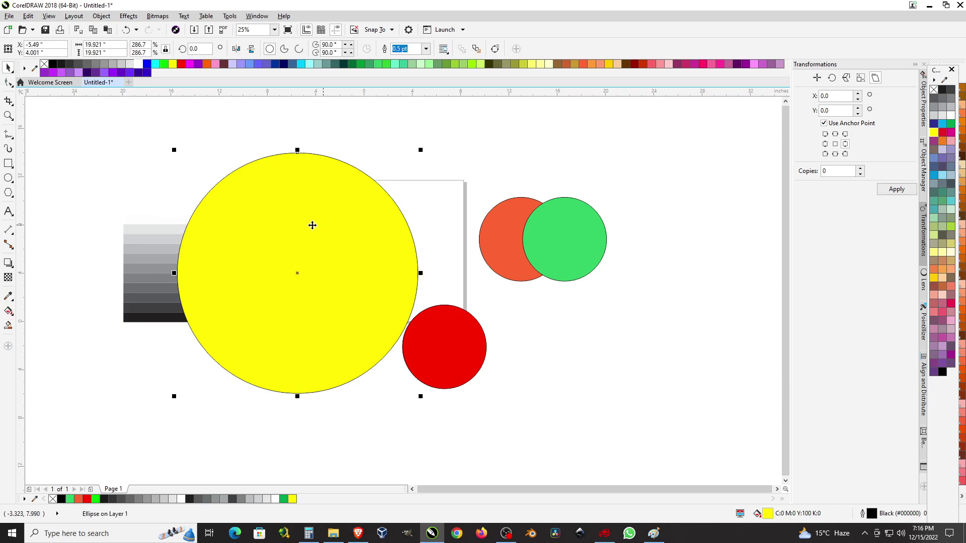
{"action": "left_click", "coordinate": [8, 277]}
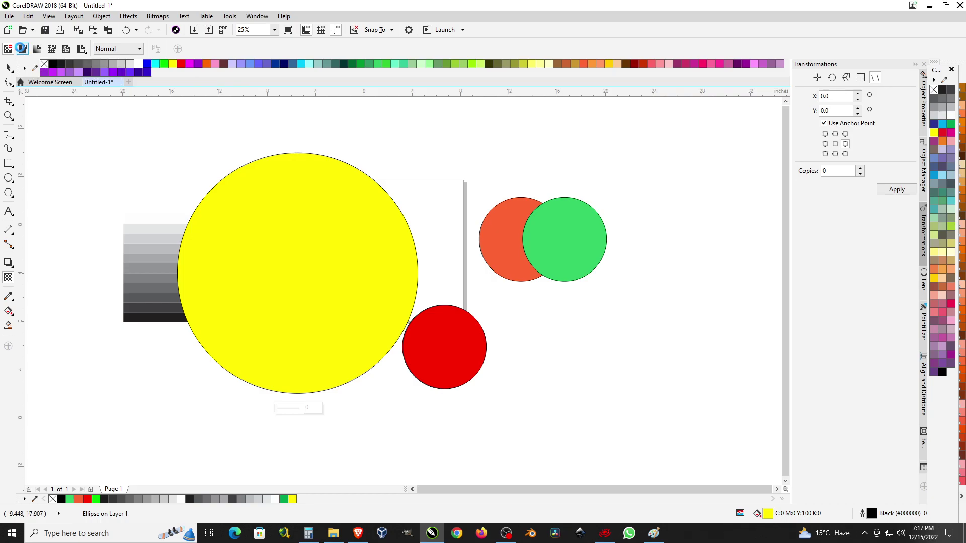
{"action": "left_click", "coordinate": [21, 48]}
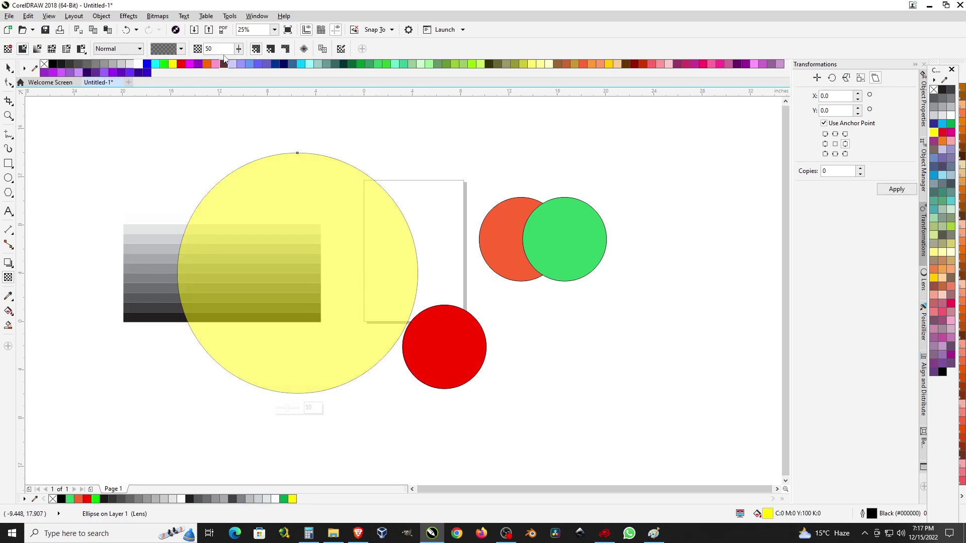
{"action": "left_click", "coordinate": [8, 67]}
{"action": "left_click_drag", "start_coordinate": [352, 205], "coordinate": [421, 220]}
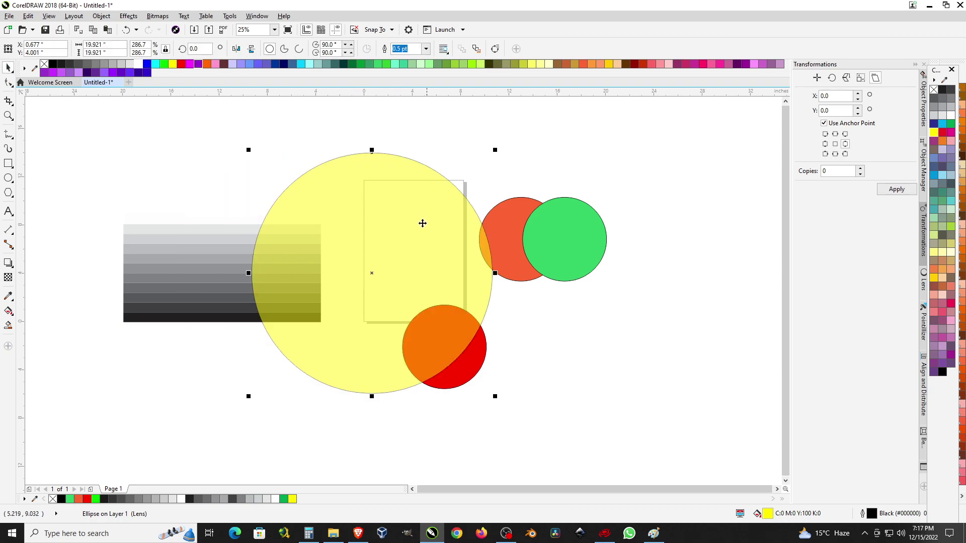
{"action": "right_click", "coordinate": [933, 90]}
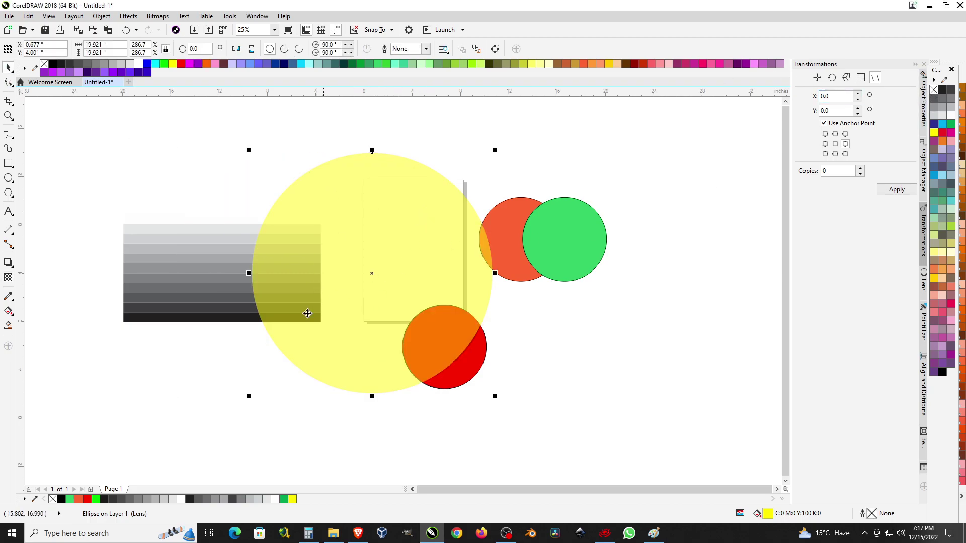
{"action": "scroll", "coordinate": [250, 279], "scroll_direction": "up", "scroll_amount": 1}
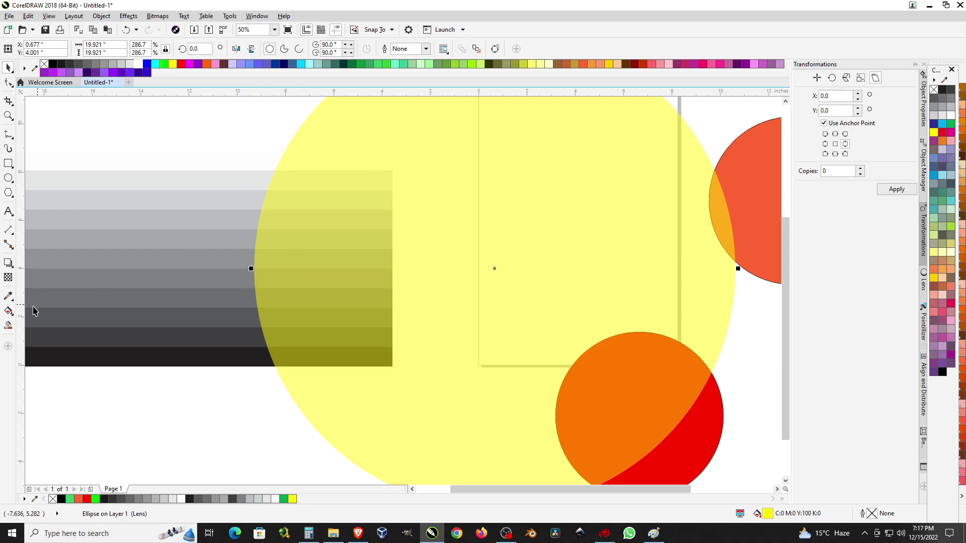
{"action": "left_click", "coordinate": [8, 296]}
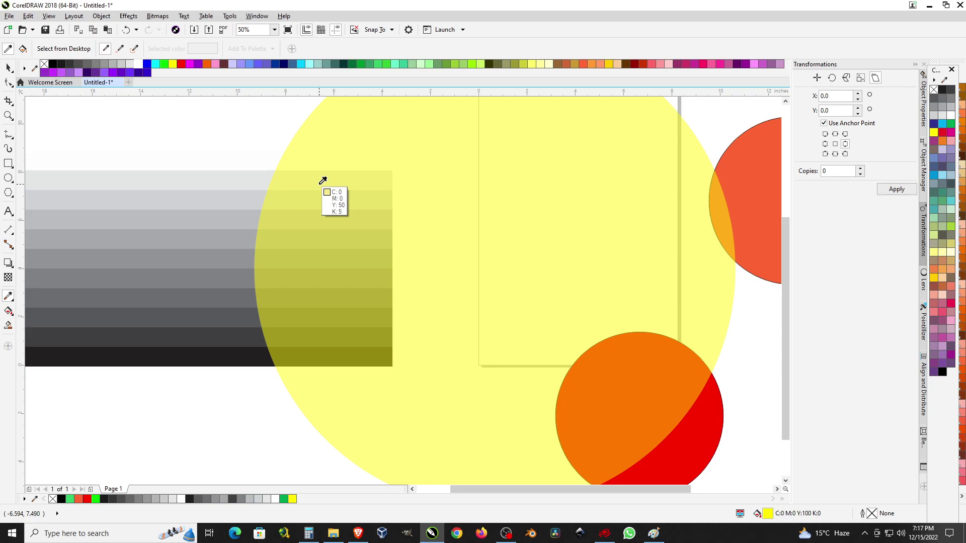
{"action": "scroll", "coordinate": [288, 302], "scroll_direction": "down", "scroll_amount": 1}
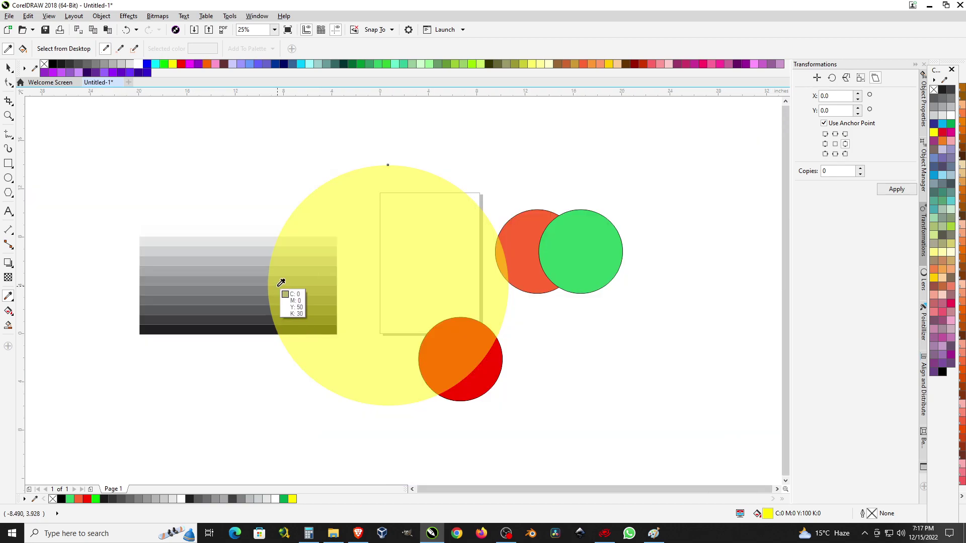
{"action": "left_click", "coordinate": [8, 67]}
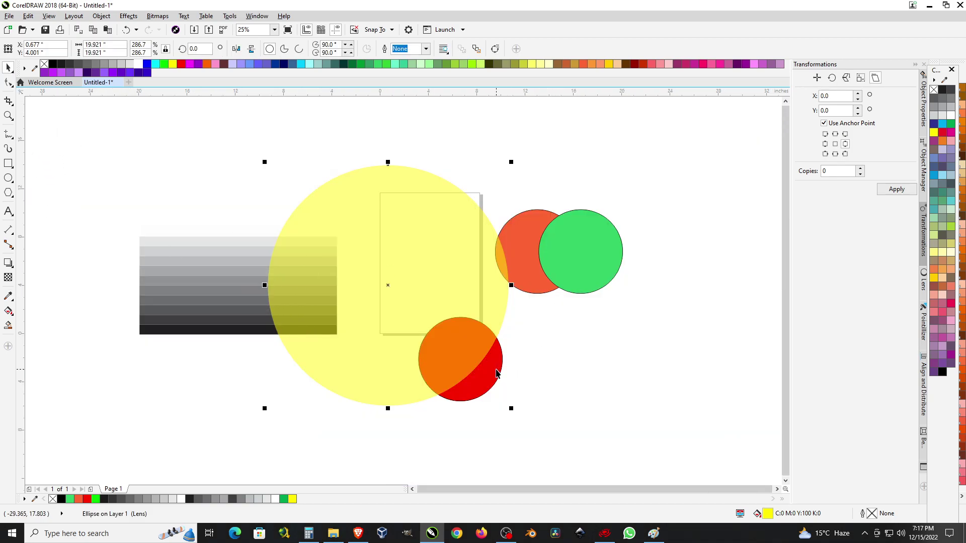
Step: Move the red and orange circles apart, out to the right
{"action": "left_click_drag", "start_coordinate": [496, 373], "coordinate": [645, 368]}
{"action": "left_click_drag", "start_coordinate": [534, 242], "coordinate": [624, 224]}
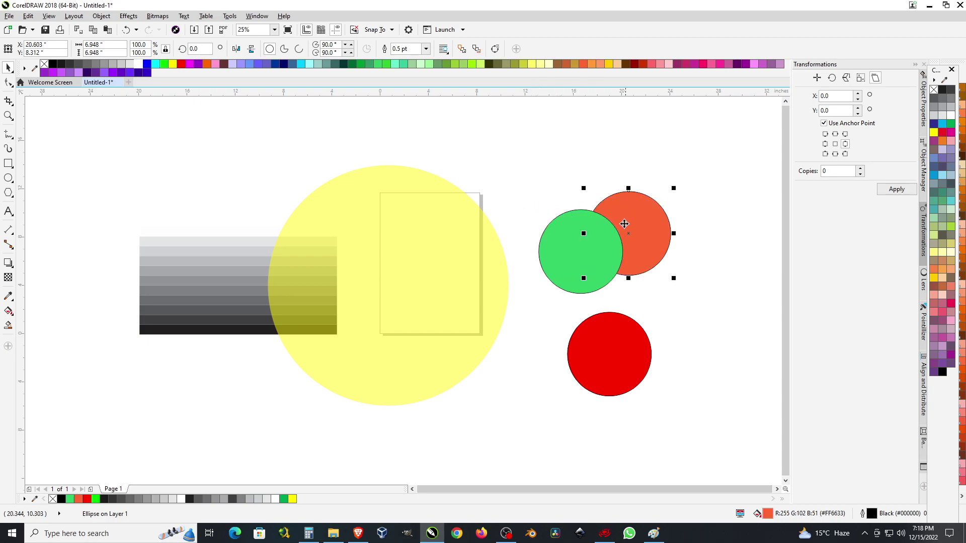
{"action": "left_click_drag", "start_coordinate": [593, 261], "coordinate": [662, 293]}
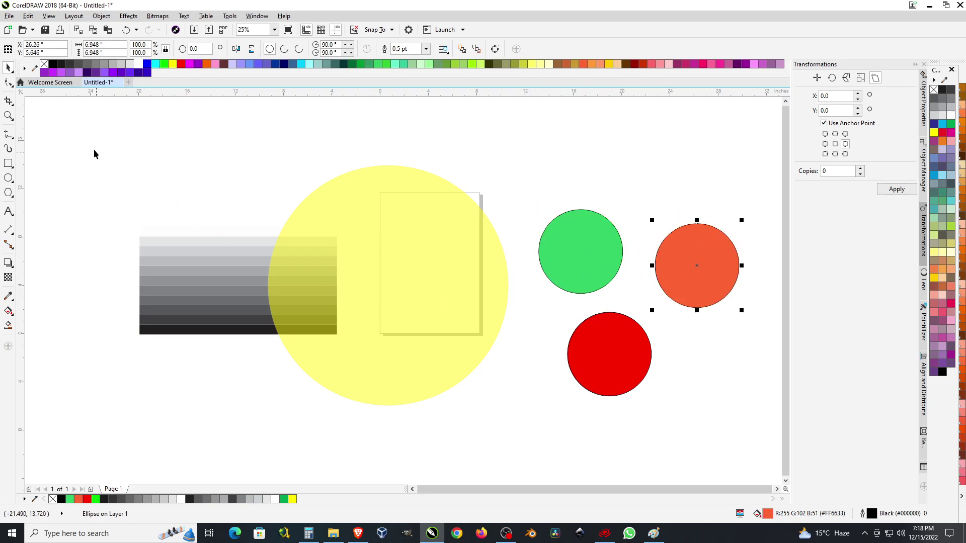
Step: Convert the grey ramp and yellow circle together into a single bitmap
{"action": "left_click_drag", "start_coordinate": [82, 132], "coordinate": [546, 450]}
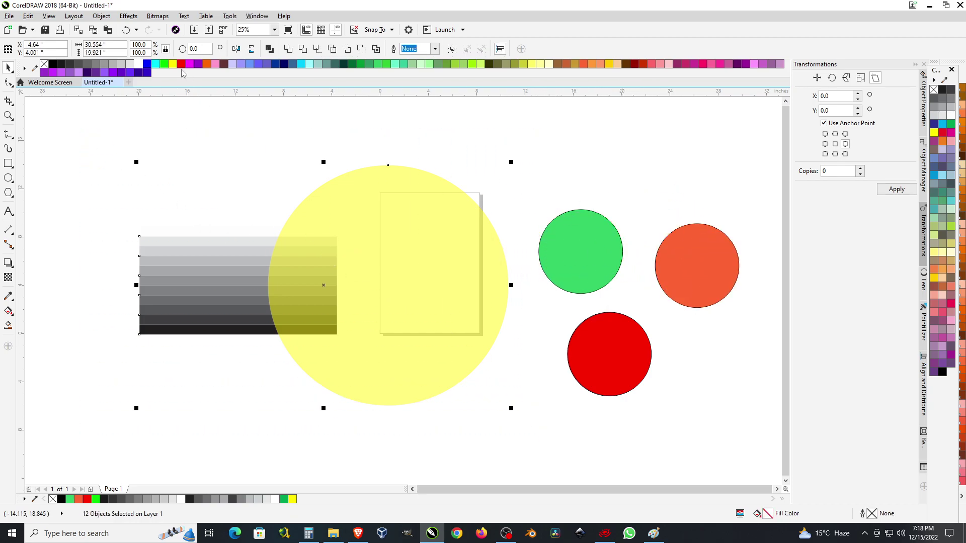
{"action": "left_click", "coordinate": [157, 15]}
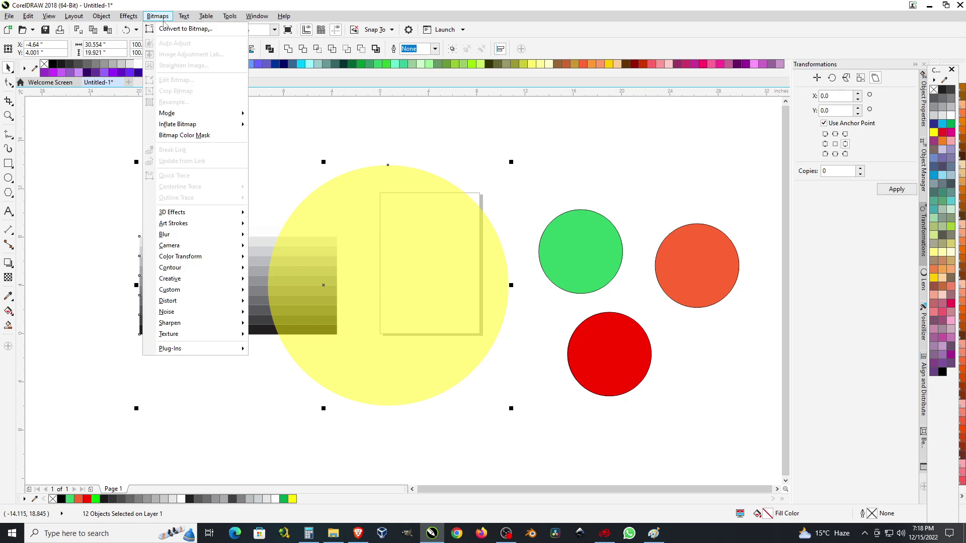
{"action": "left_click", "coordinate": [169, 29]}
{"action": "left_click", "coordinate": [454, 319]}
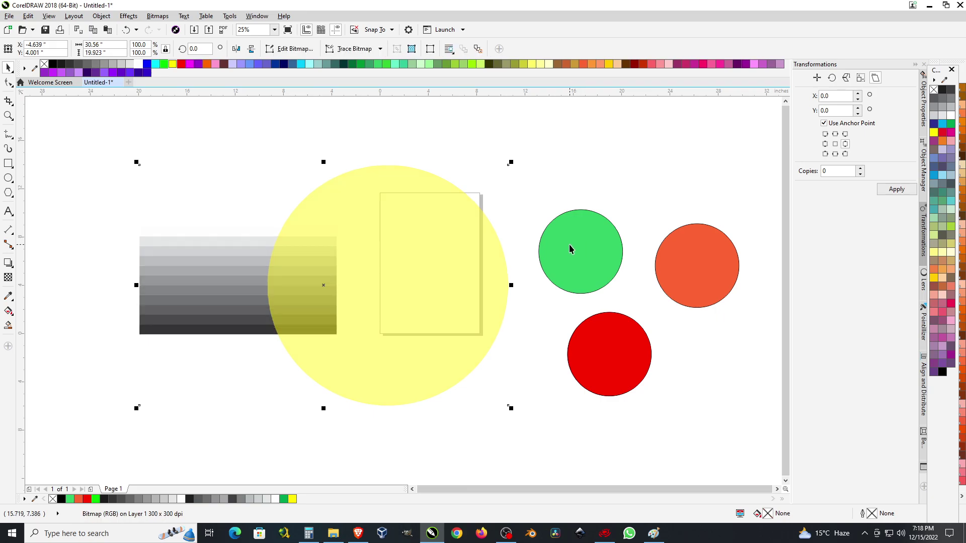
{"action": "scroll", "coordinate": [271, 286], "scroll_direction": "up", "scroll_amount": 1}
{"action": "scroll", "coordinate": [345, 285], "scroll_direction": "up", "scroll_amount": 1}
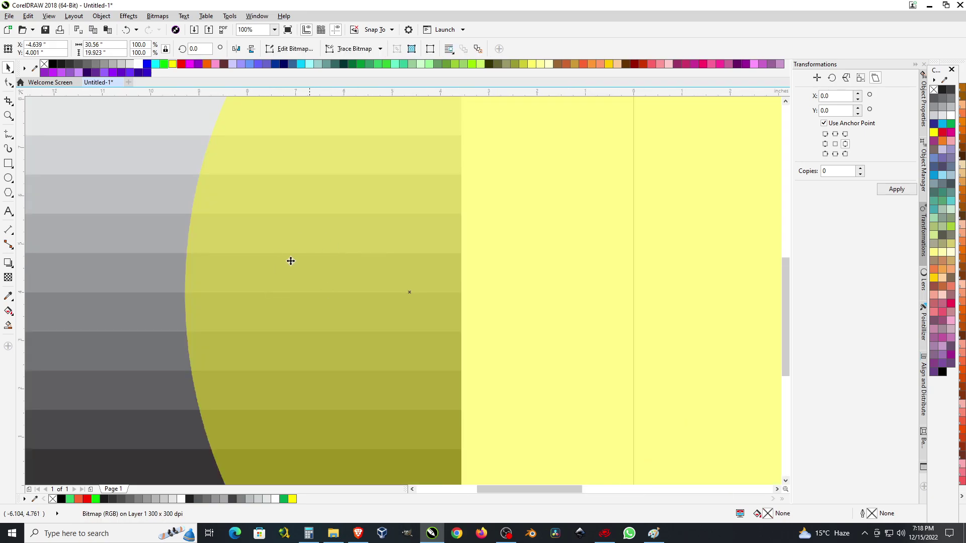
{"action": "scroll", "coordinate": [304, 253], "scroll_direction": "down", "scroll_amount": 1}
{"action": "scroll", "coordinate": [324, 291], "scroll_direction": "down", "scroll_amount": 1}
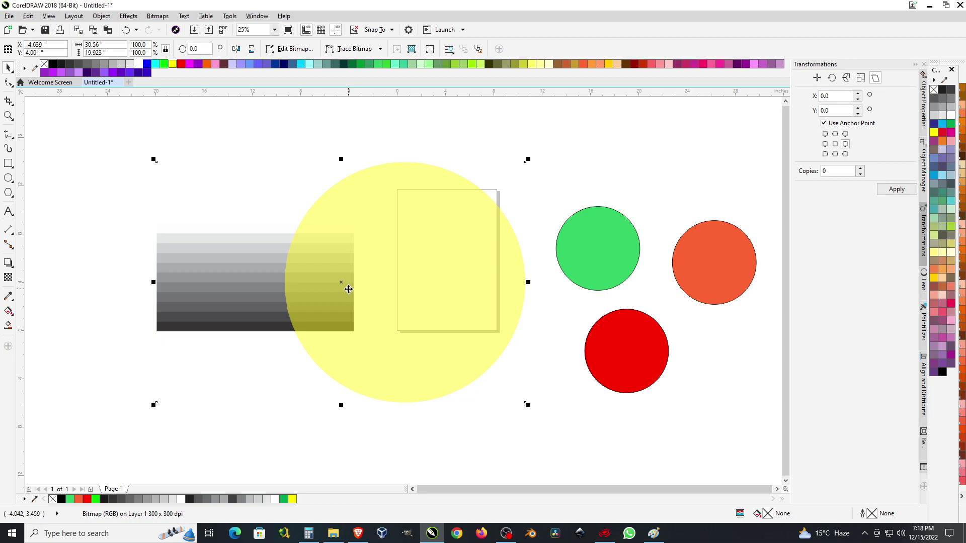
Step: Undo the bitmap conversion and shift the yellow circle left over the ramp's right half
{"action": "key", "text": "ctrl+z"}
{"action": "left_click", "coordinate": [594, 147]}
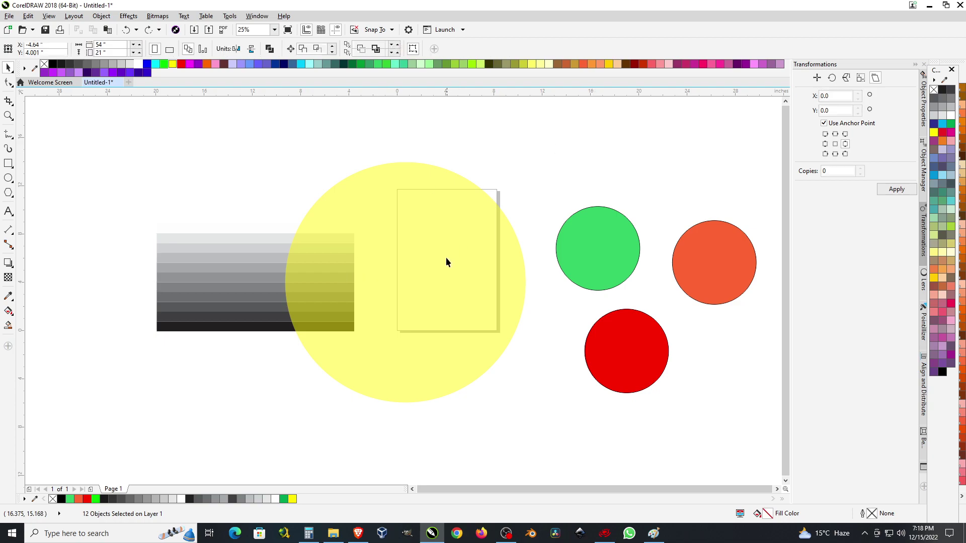
{"action": "left_click", "coordinate": [430, 241]}
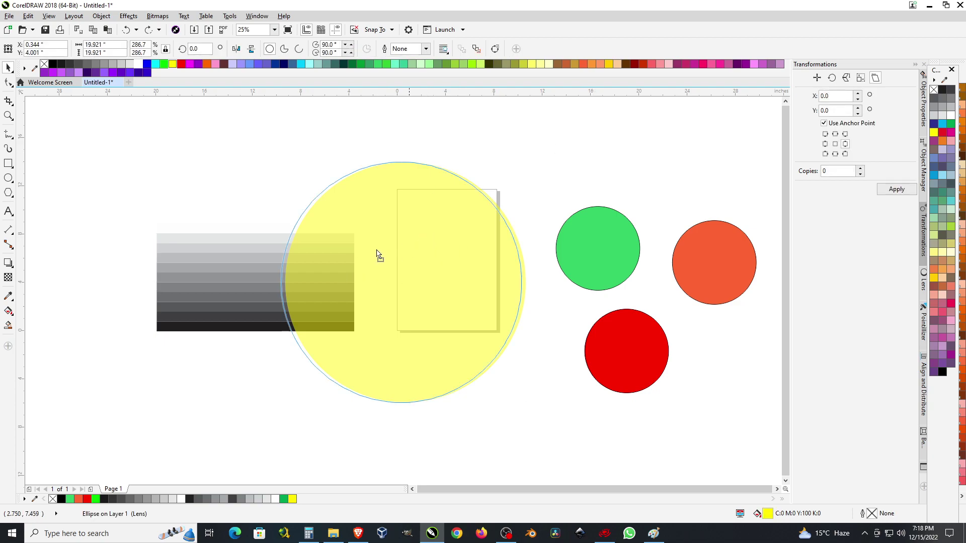
{"action": "left_click_drag", "start_coordinate": [431, 241], "coordinate": [343, 253]}
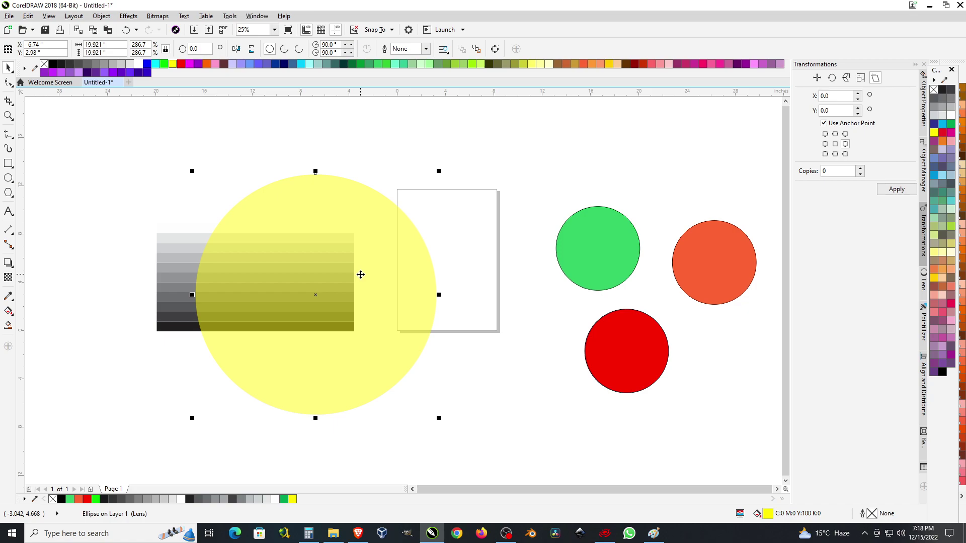
{"action": "left_click", "coordinate": [447, 229]}
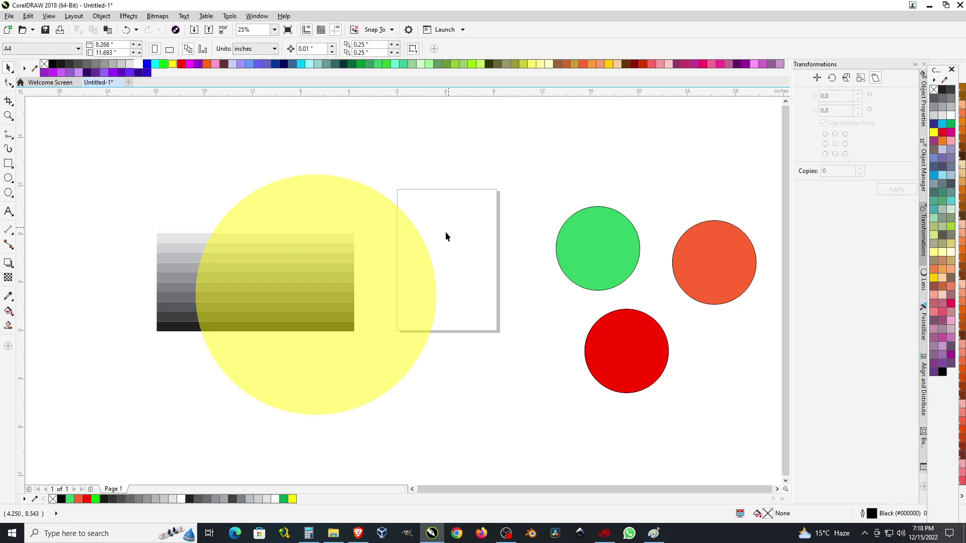
{"action": "left_click_drag", "start_coordinate": [417, 274], "coordinate": [442, 256]}
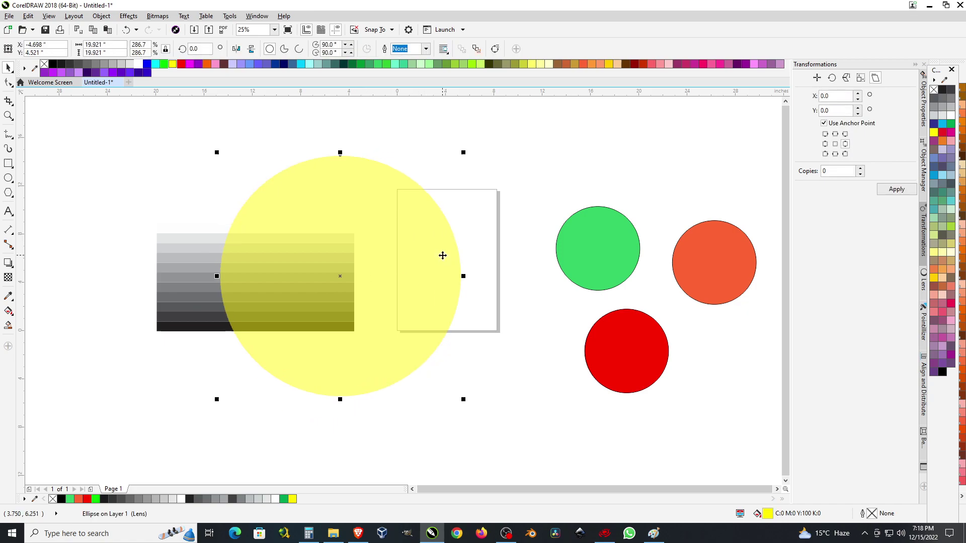
{"action": "left_click", "coordinate": [516, 307]}
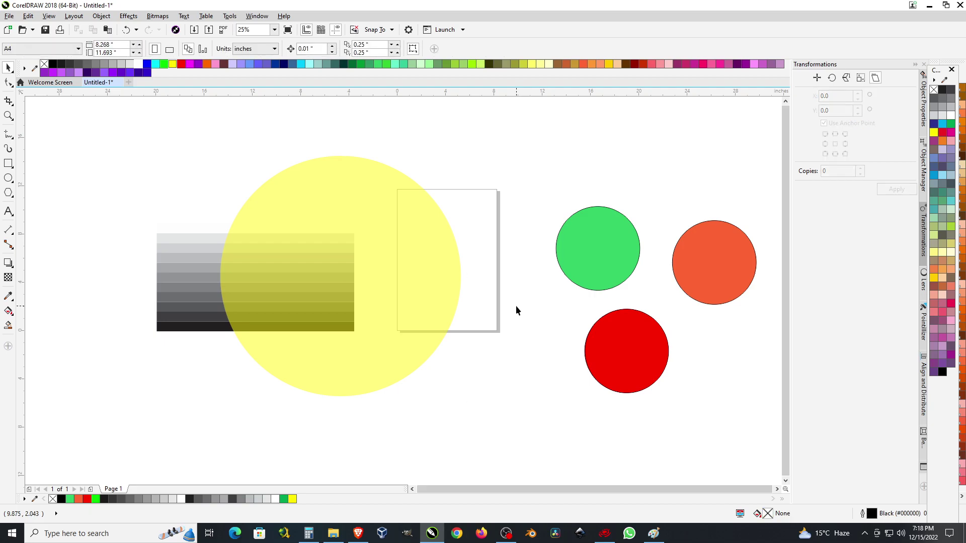